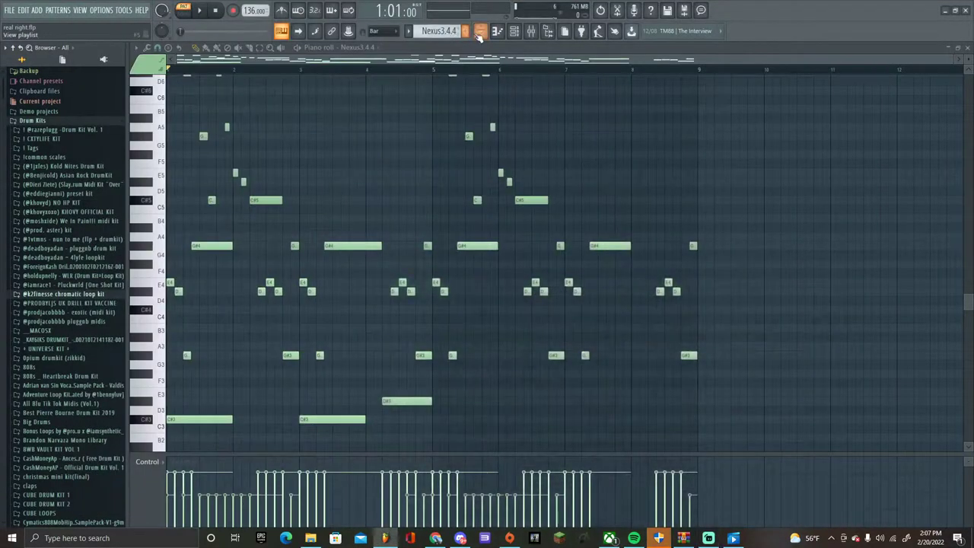
{"action": "left_click", "coordinate": [480, 32]}
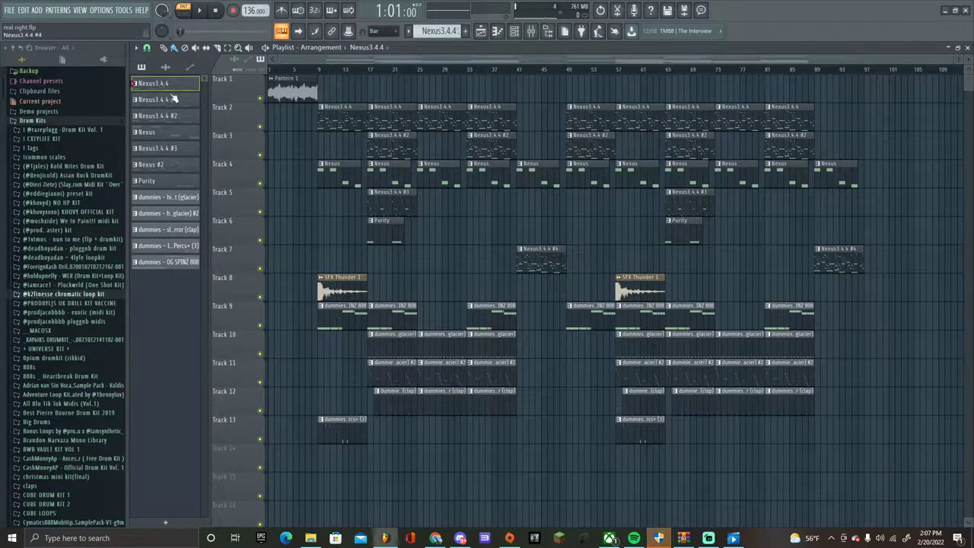
{"action": "key", "text": "F7"}
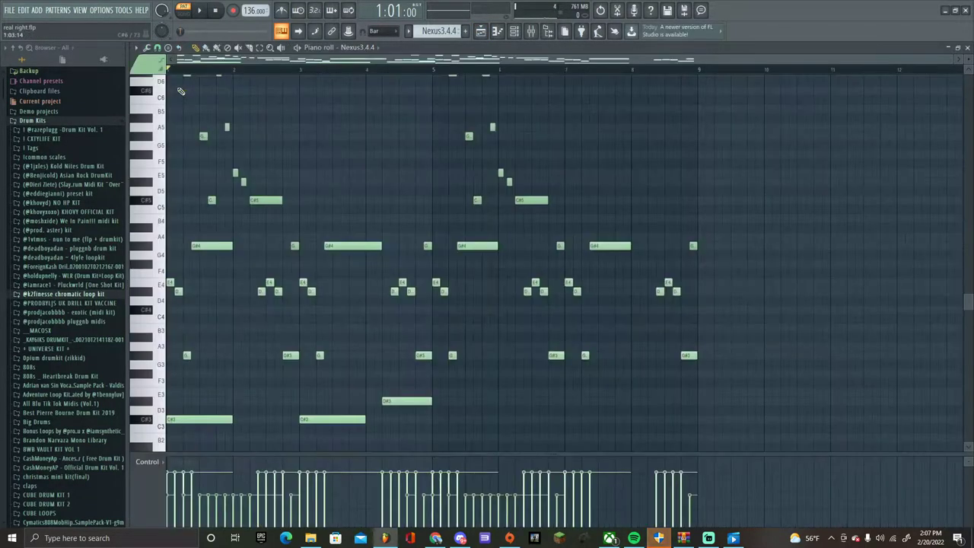
{"action": "left_click", "coordinate": [103, 296]}
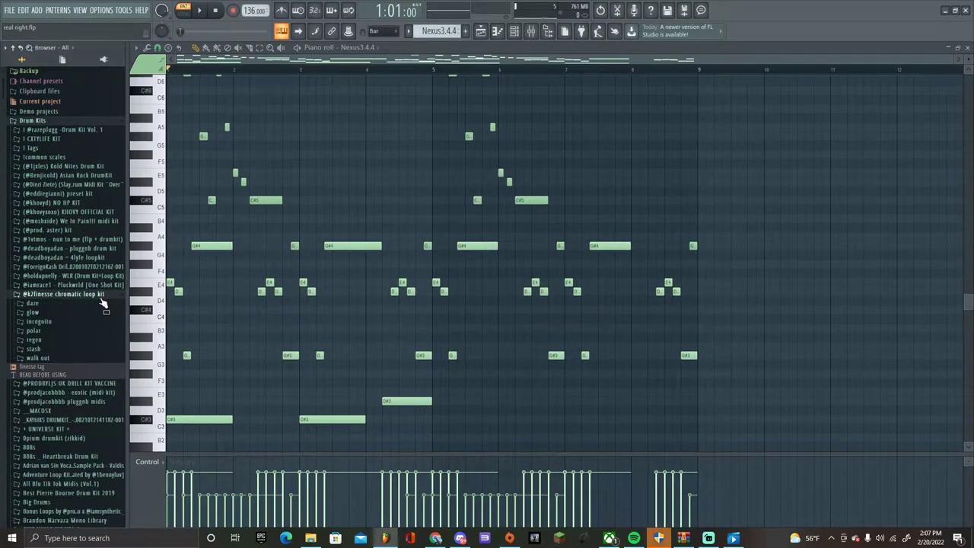
Collapse the chromatic loop kit folder, then play the Nexus3.4.4 pattern and stop it
{"action": "left_click", "coordinate": [53, 295]}
{"action": "scroll", "coordinate": [450, 110], "scroll_direction": "down", "scroll_amount": 4}
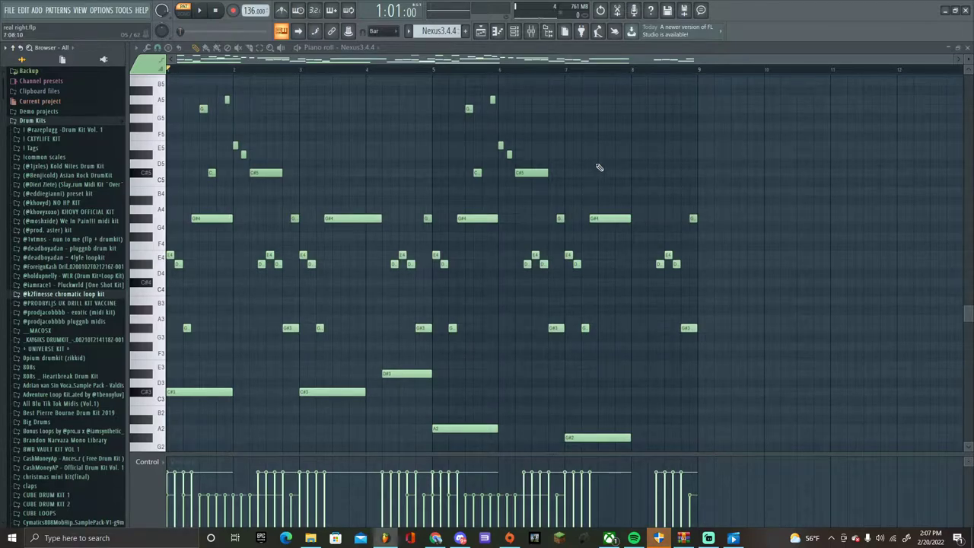
{"action": "key", "text": "space"}
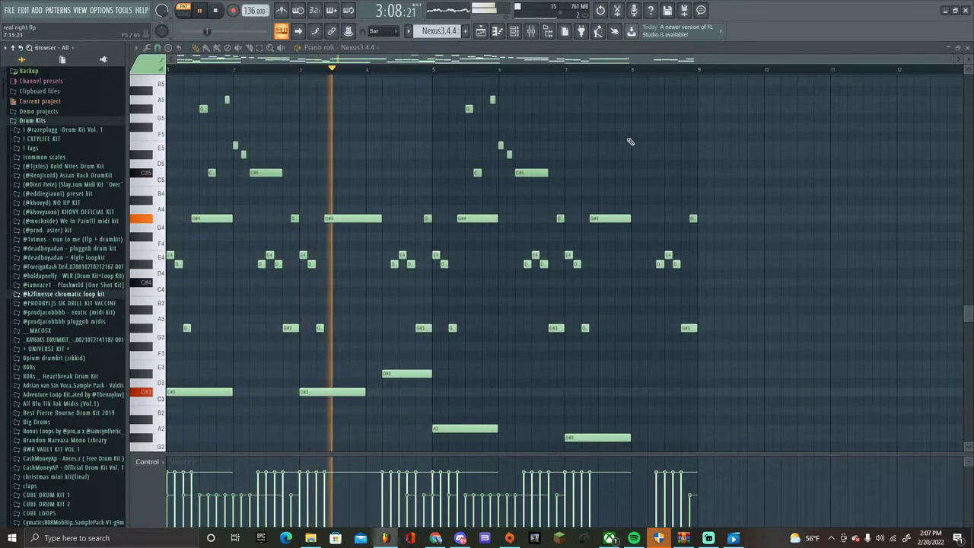
{"action": "scroll", "coordinate": [633, 145], "scroll_direction": "up", "scroll_amount": 3}
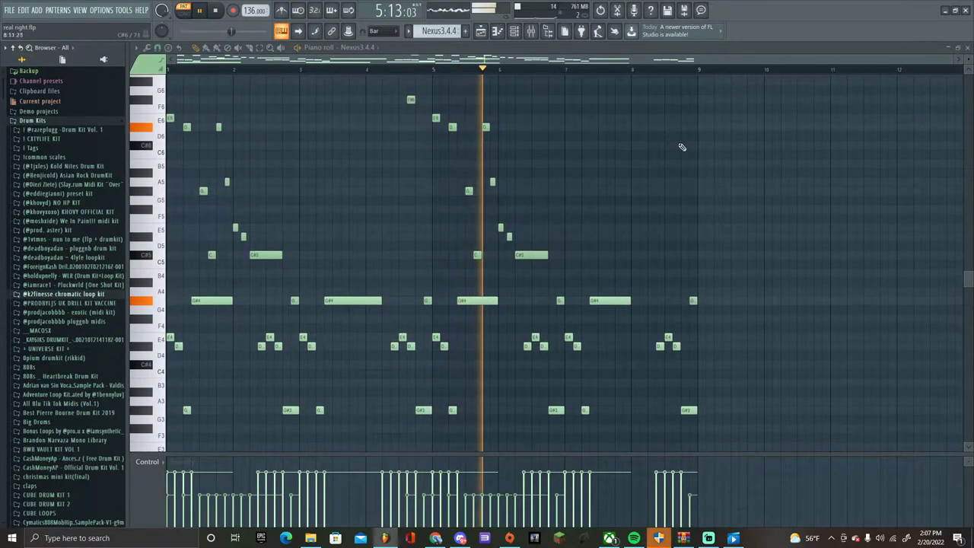
{"action": "scroll", "coordinate": [761, 150], "scroll_direction": "down", "scroll_amount": 1}
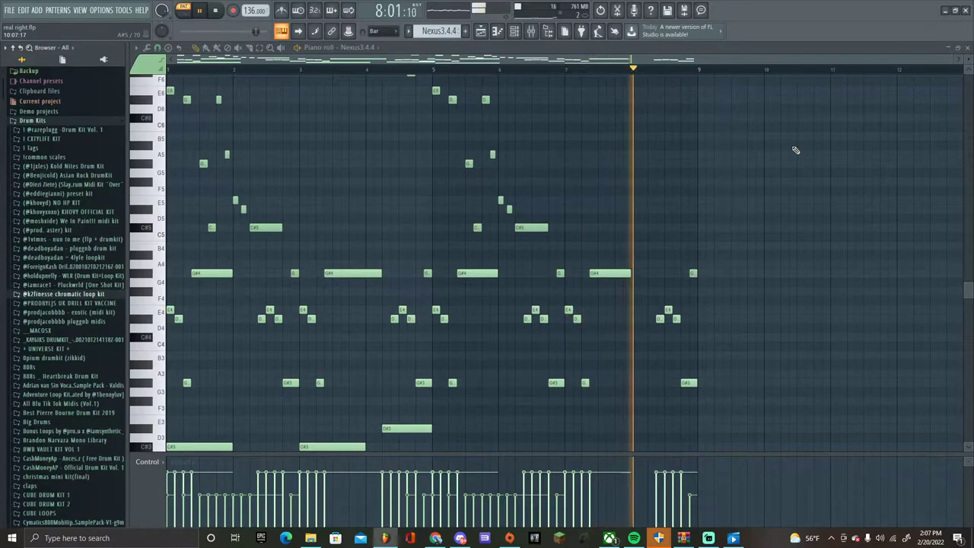
{"action": "key", "text": "space"}
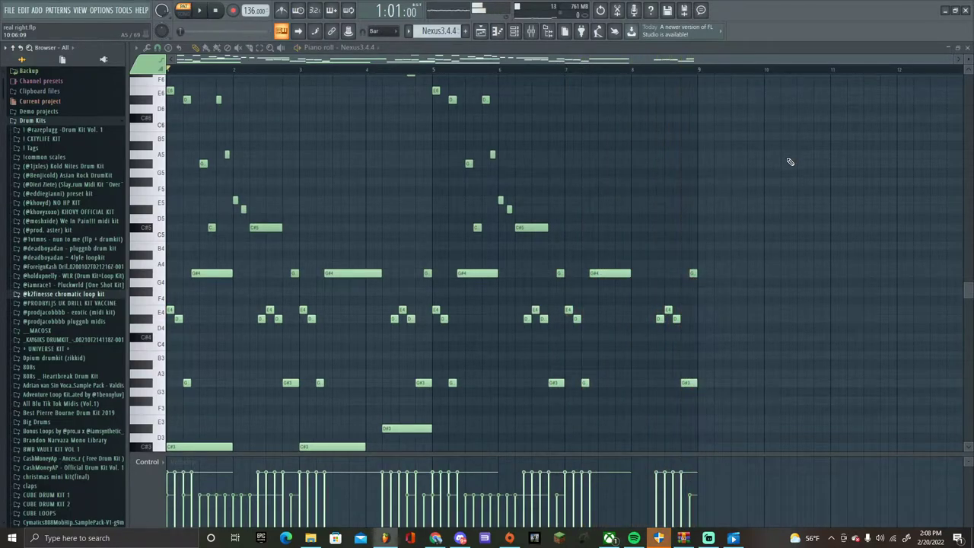
{"action": "scroll", "coordinate": [467, 165], "scroll_direction": "down", "scroll_amount": 6}
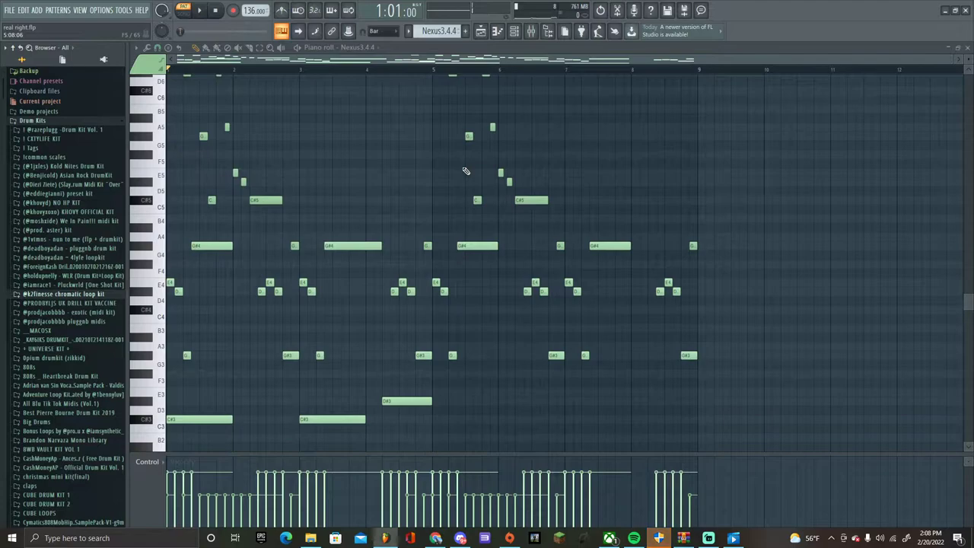
{"action": "scroll", "coordinate": [466, 181], "scroll_direction": "up", "scroll_amount": 1}
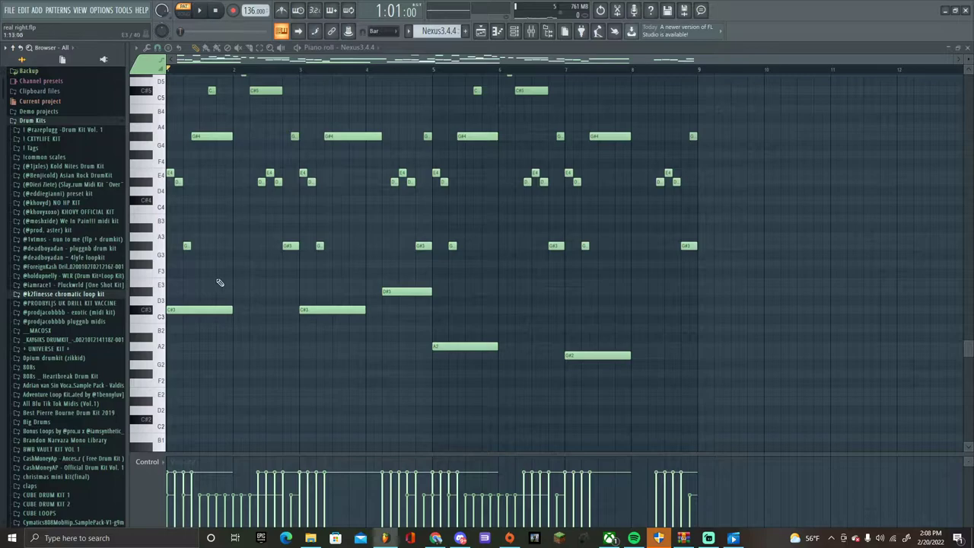
{"action": "scroll", "coordinate": [219, 282], "scroll_direction": "up", "scroll_amount": 3}
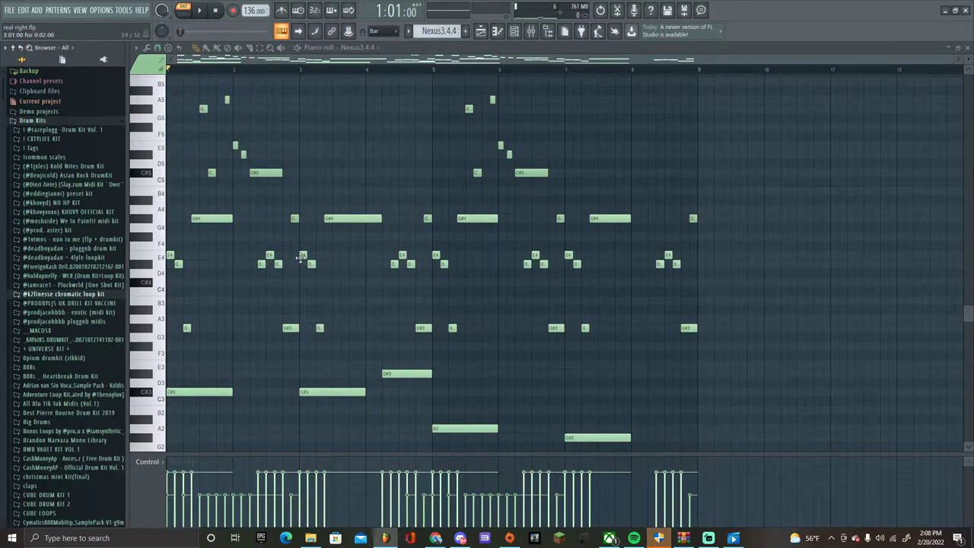
Preview the G#3 note and the long G#4 note in the Nexus3.4.4 melody
{"action": "left_click", "coordinate": [320, 331]}
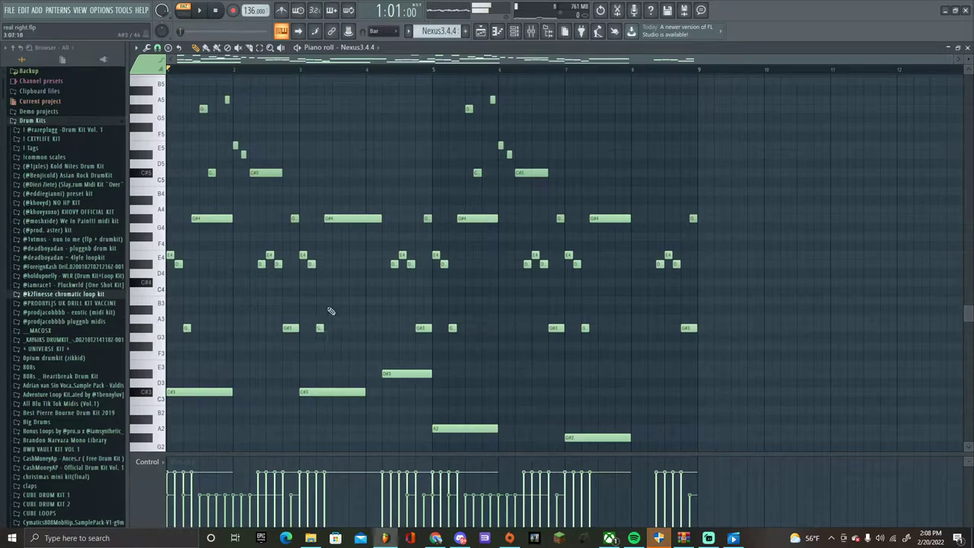
{"action": "left_click", "coordinate": [336, 219]}
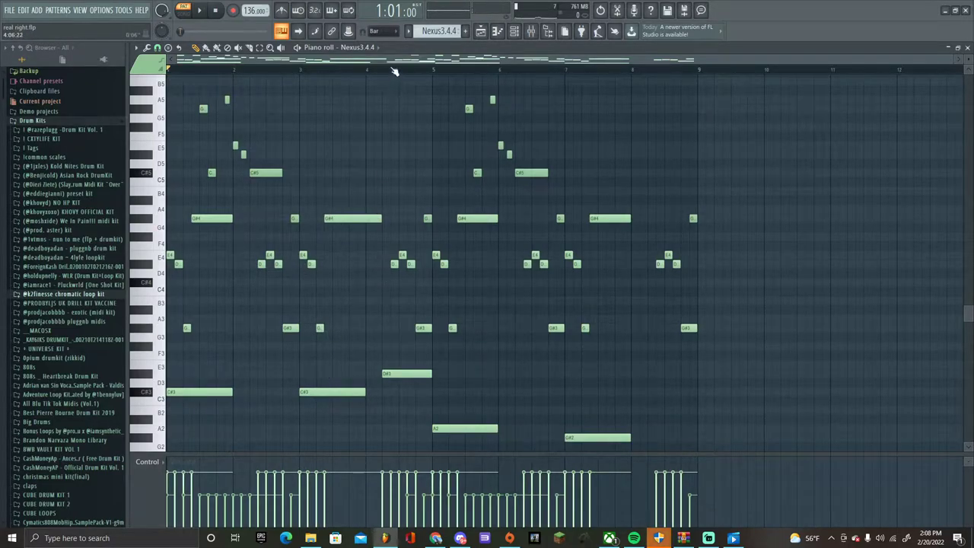
{"action": "scroll", "coordinate": [396, 115], "scroll_direction": "down", "scroll_amount": 2}
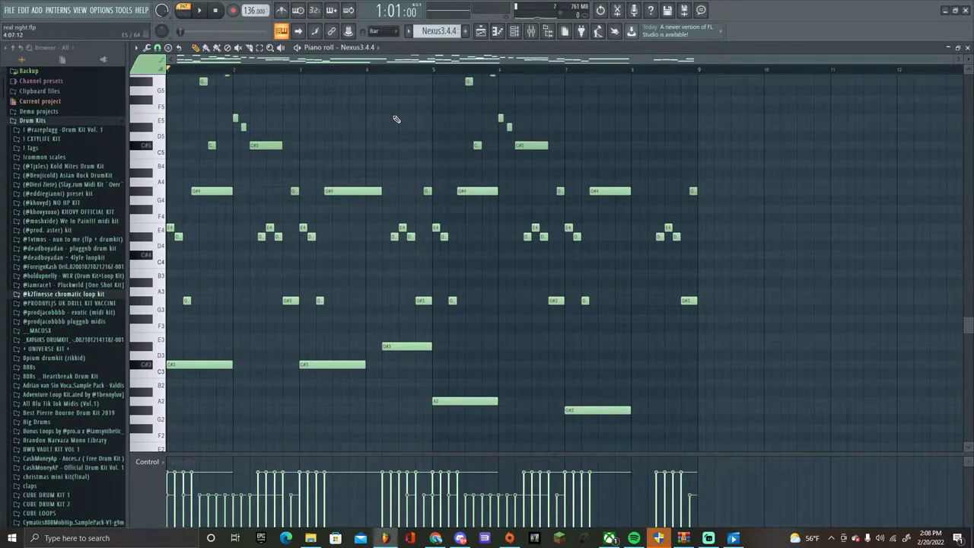
{"action": "scroll", "coordinate": [335, 263], "scroll_direction": "down", "scroll_amount": 4}
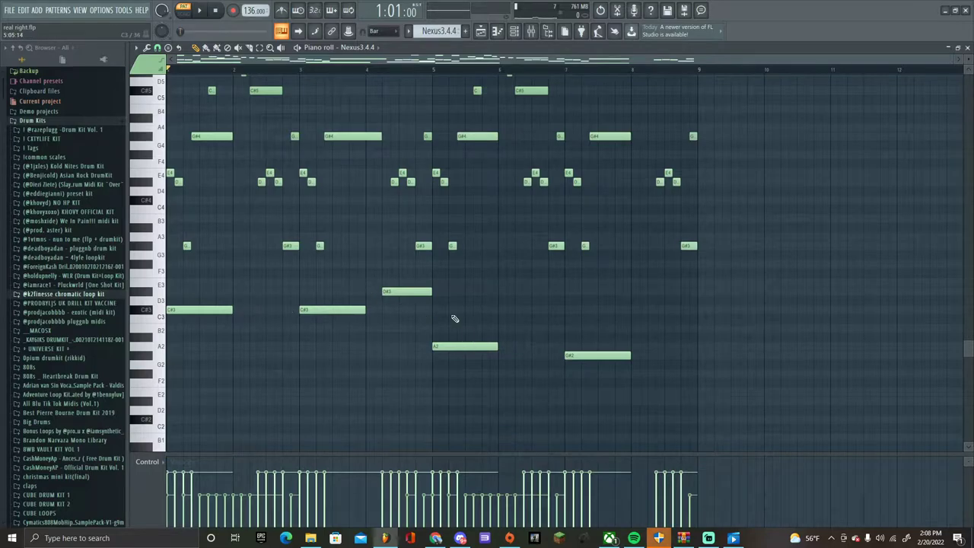
Return to the playlist and check the Nexus channel's Pop Keys preset in Nexus 3, then close it
{"action": "left_click", "coordinate": [480, 31]}
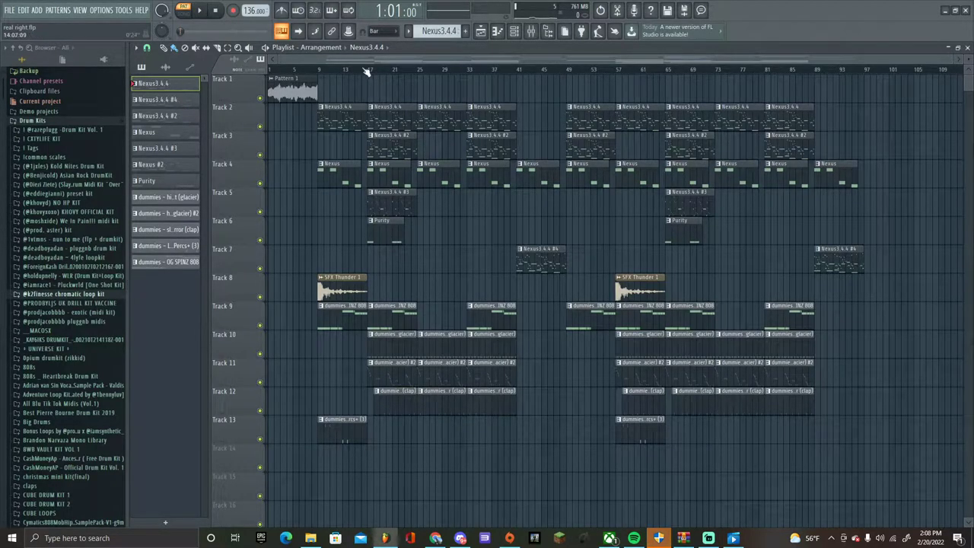
{"action": "left_click", "coordinate": [516, 36]}
{"action": "left_click", "coordinate": [298, 322]}
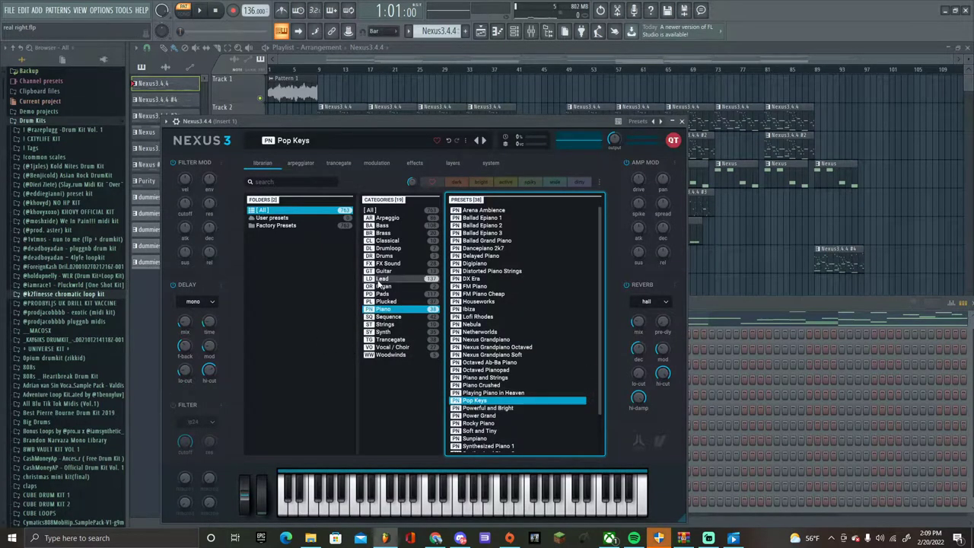
{"action": "left_click", "coordinate": [681, 121]}
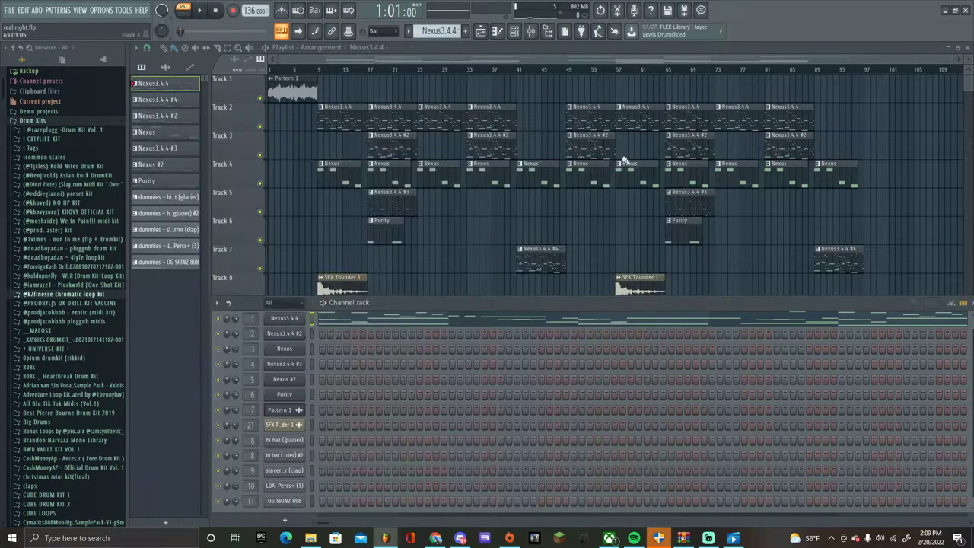
Open Nexus3.4.4 #2 in the piano roll, play it and stop, then return to the playlist
{"action": "double_click", "coordinate": [180, 119]}
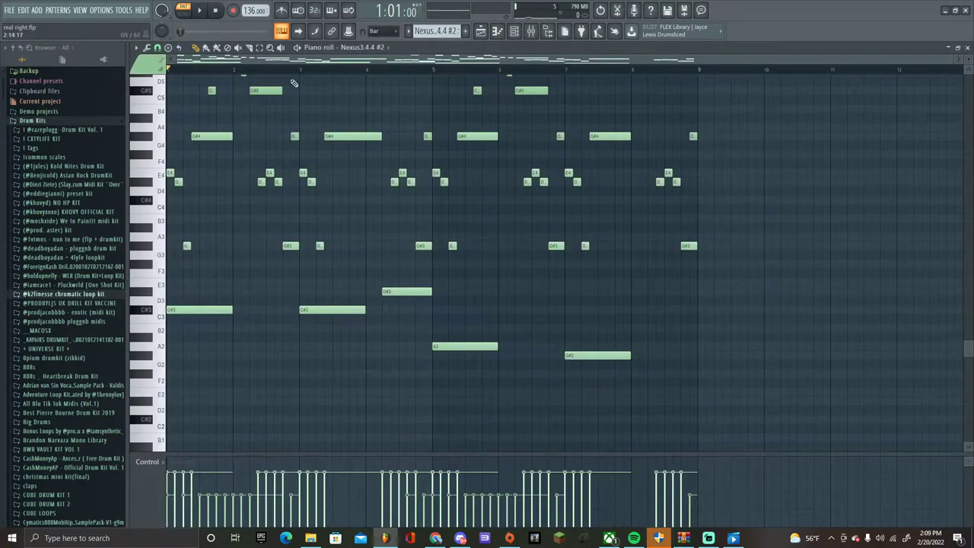
{"action": "scroll", "coordinate": [296, 80], "scroll_direction": "up", "scroll_amount": 3}
{"action": "key", "text": "space"}
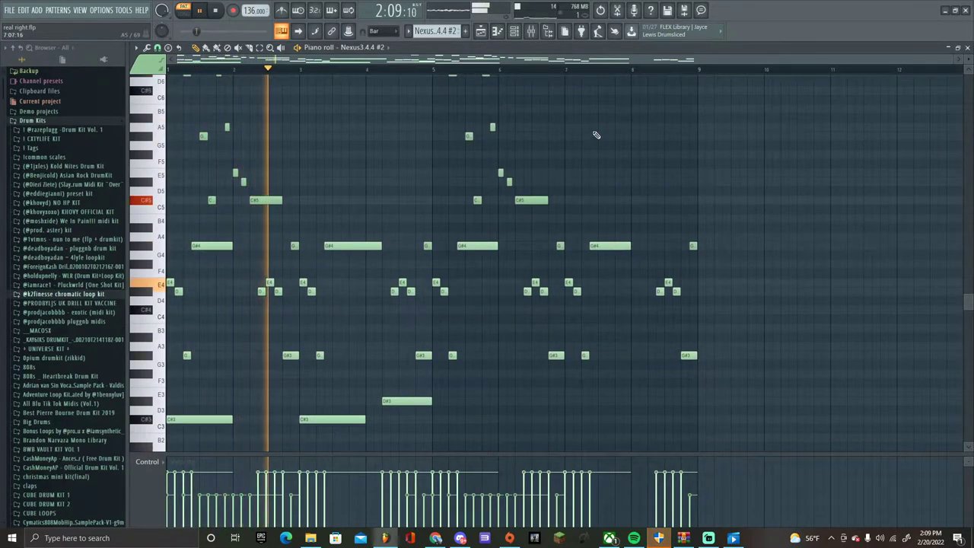
{"action": "scroll", "coordinate": [627, 135], "scroll_direction": "down", "scroll_amount": 1}
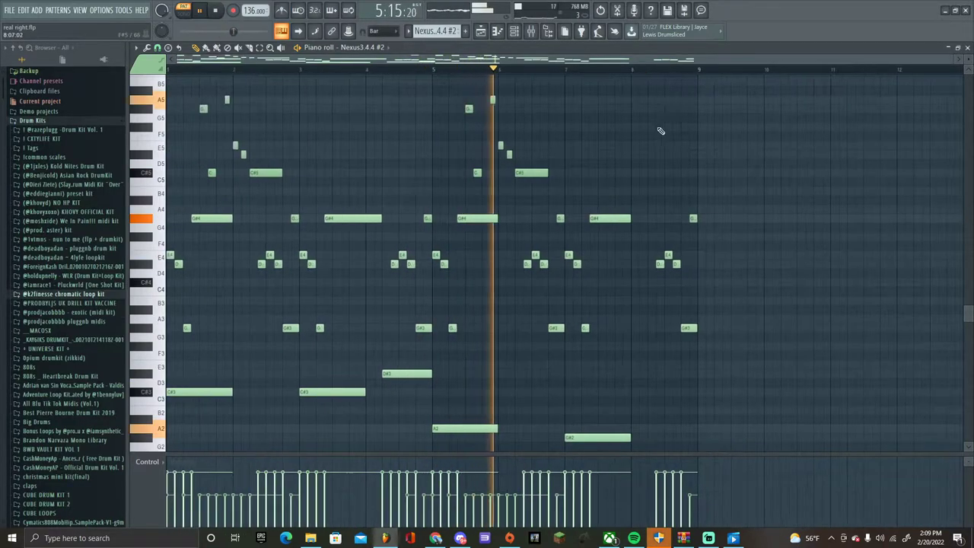
{"action": "scroll", "coordinate": [660, 131], "scroll_direction": "up", "scroll_amount": 2}
{"action": "scroll", "coordinate": [661, 131], "scroll_direction": "down", "scroll_amount": 1}
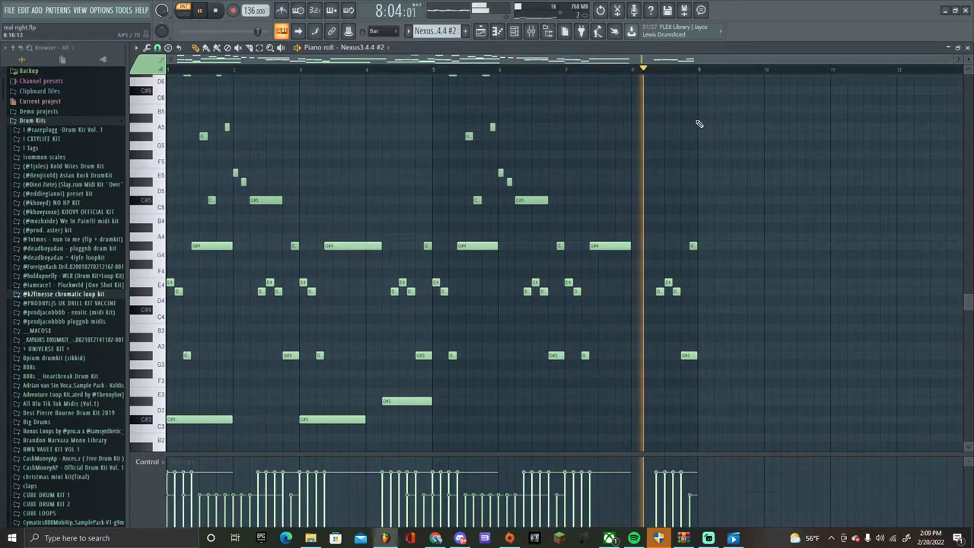
{"action": "key", "text": "space"}
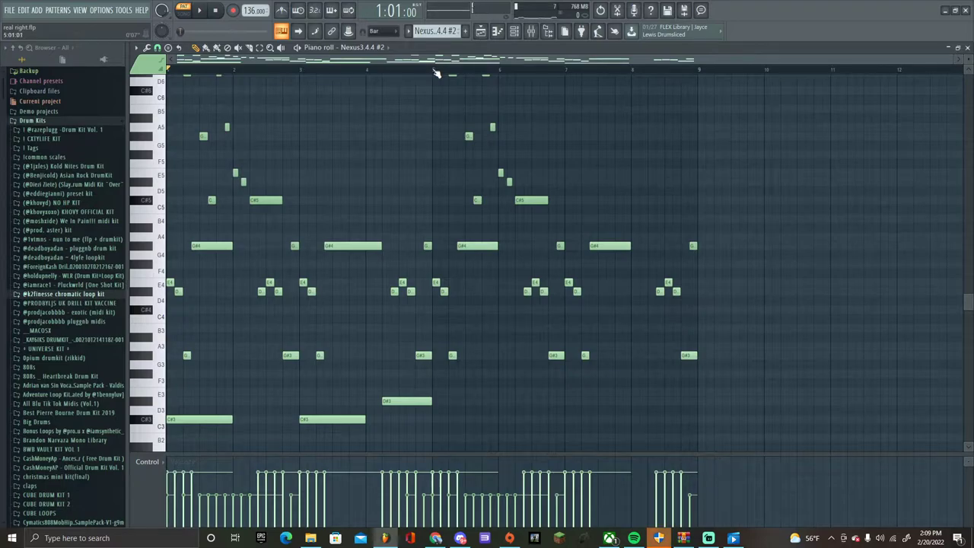
{"action": "left_click", "coordinate": [488, 30]}
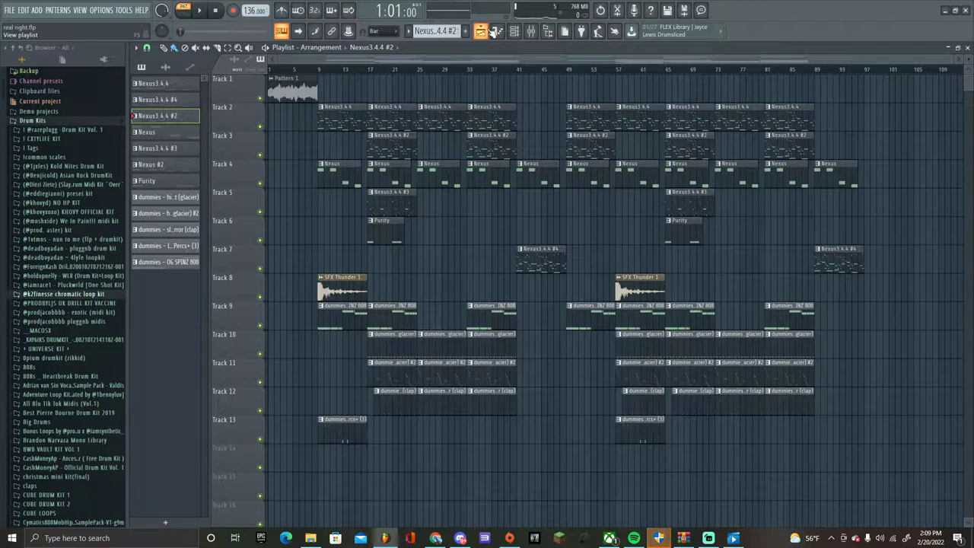
Play the Nexus pattern's four notes (C#3, C#3, A2, G#2), then return to the playlist
{"action": "double_click", "coordinate": [172, 134]}
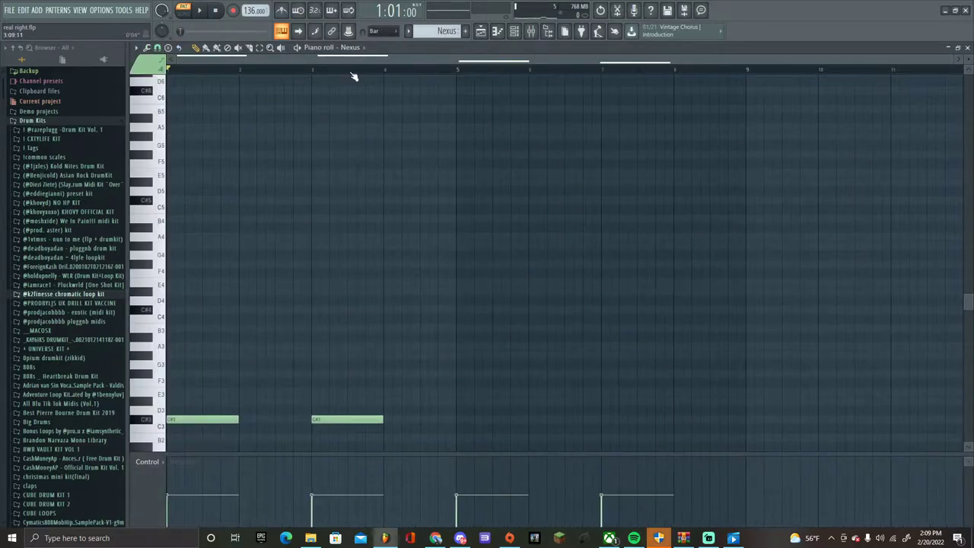
{"action": "scroll", "coordinate": [385, 130], "scroll_direction": "down", "scroll_amount": 3}
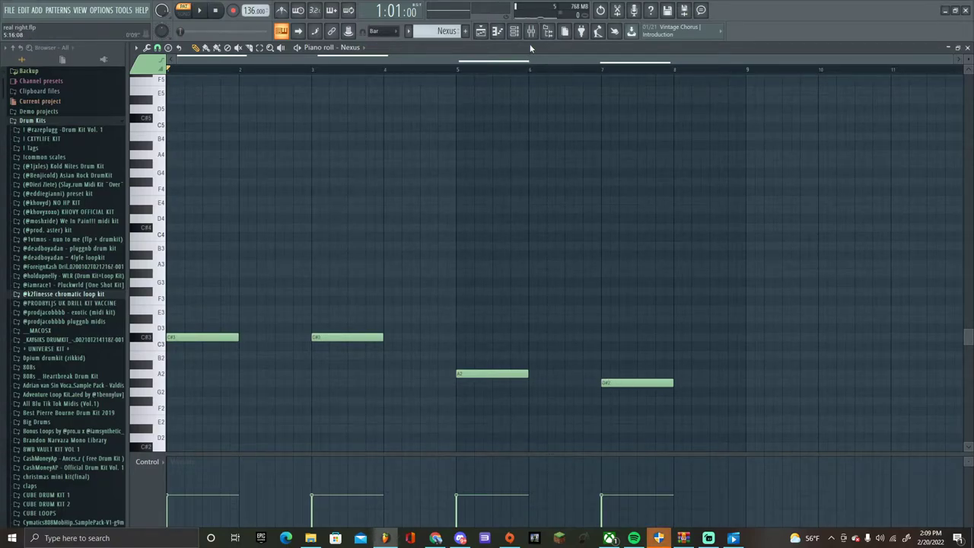
{"action": "key", "text": "space"}
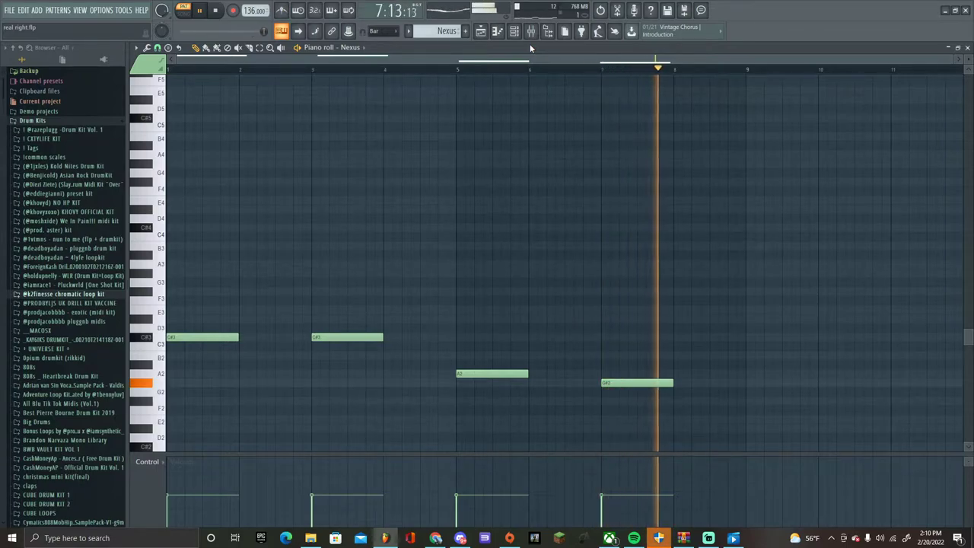
{"action": "key", "text": "space"}
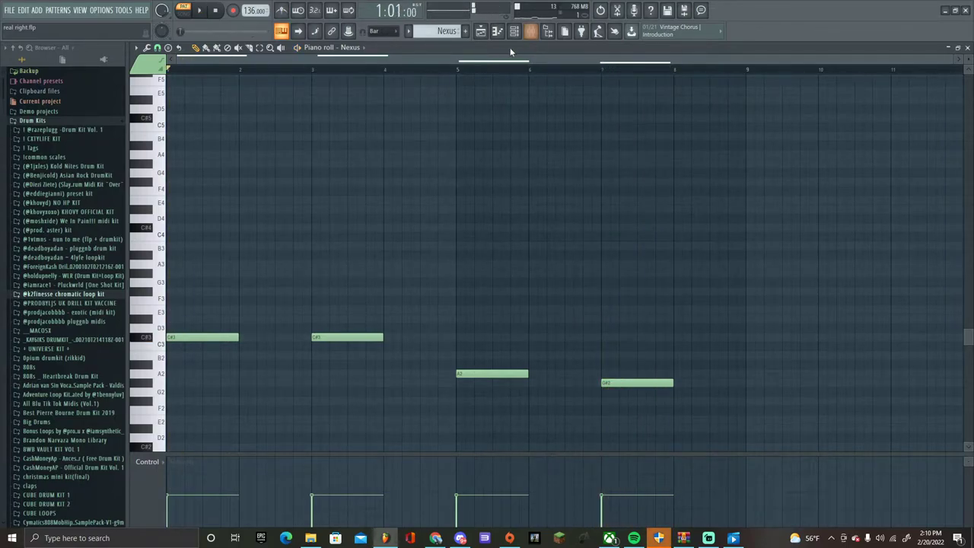
{"action": "left_click", "coordinate": [480, 31]}
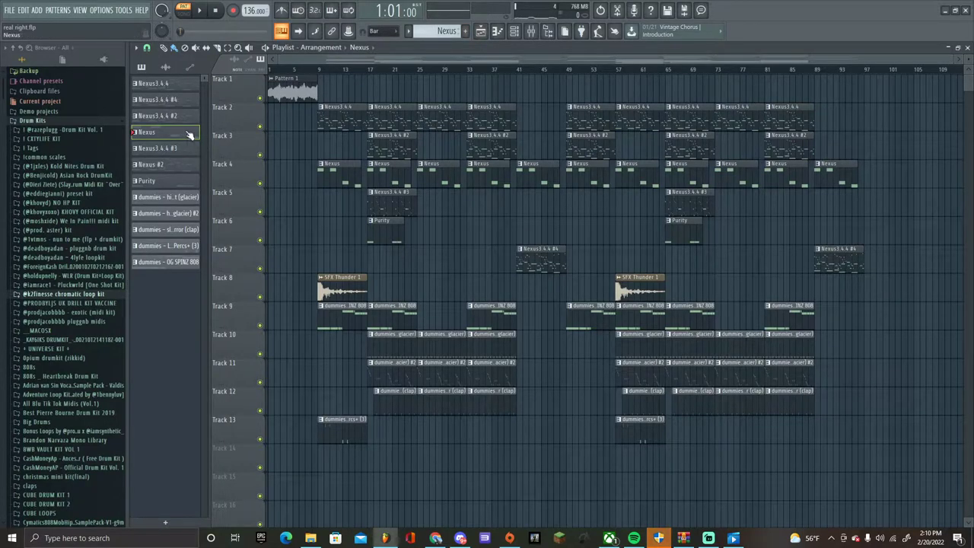
Open the Nexus instrument window from the channel rack
{"action": "left_click", "coordinate": [514, 31]}
{"action": "left_click", "coordinate": [284, 348]}
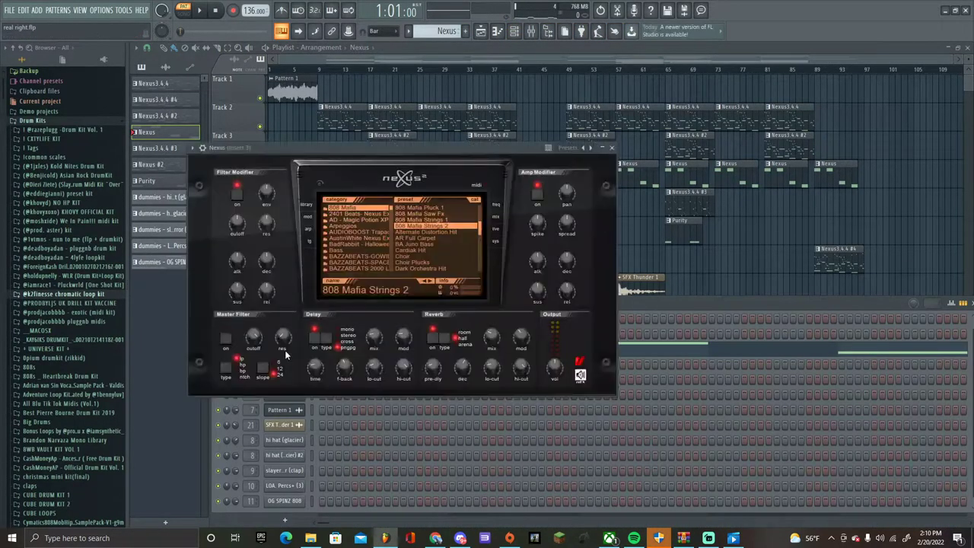
{"action": "left_click", "coordinate": [423, 227]}
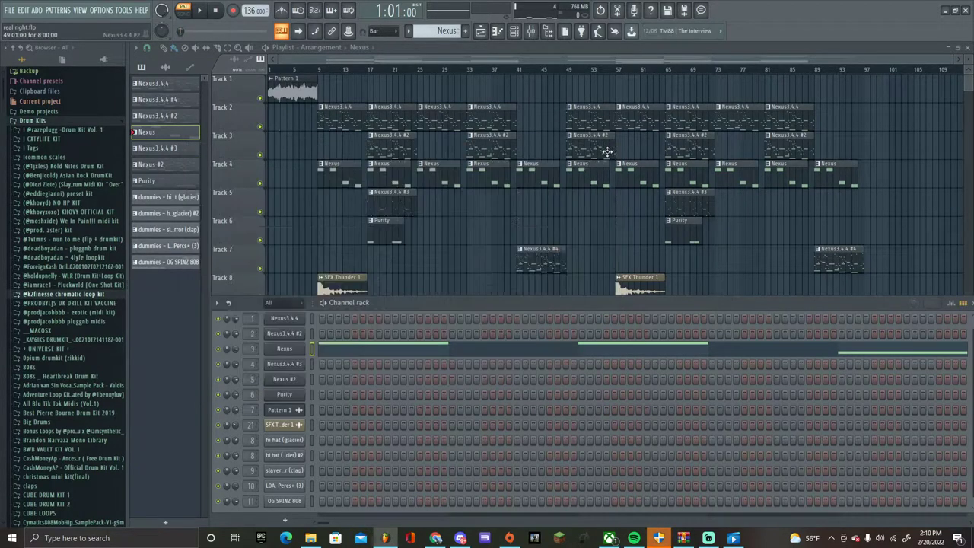
Open Nexus3.4.4 #2, confirm its Nexus 3 Space Violins preset, and return to the playlist
{"action": "double_click", "coordinate": [190, 117]}
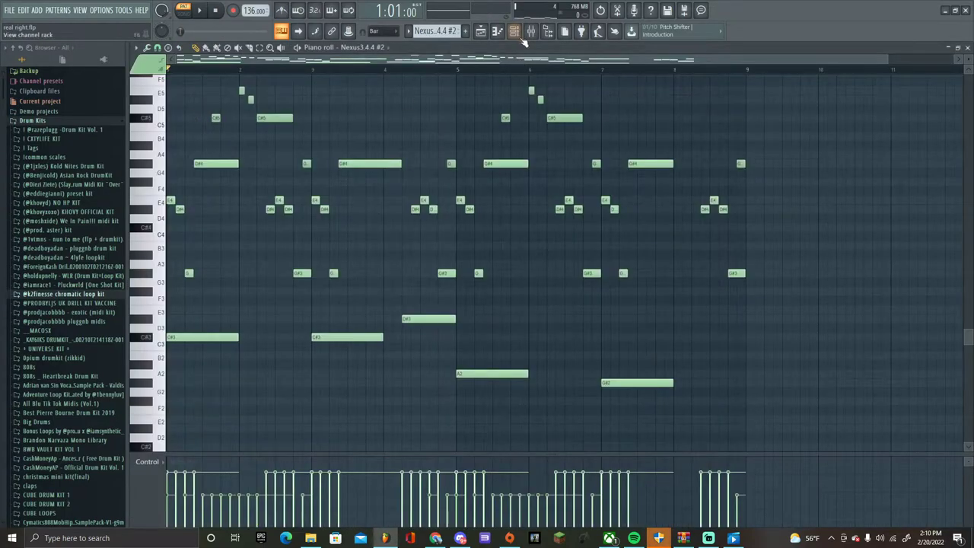
{"action": "key", "text": "F6"}
{"action": "left_click", "coordinate": [285, 335]}
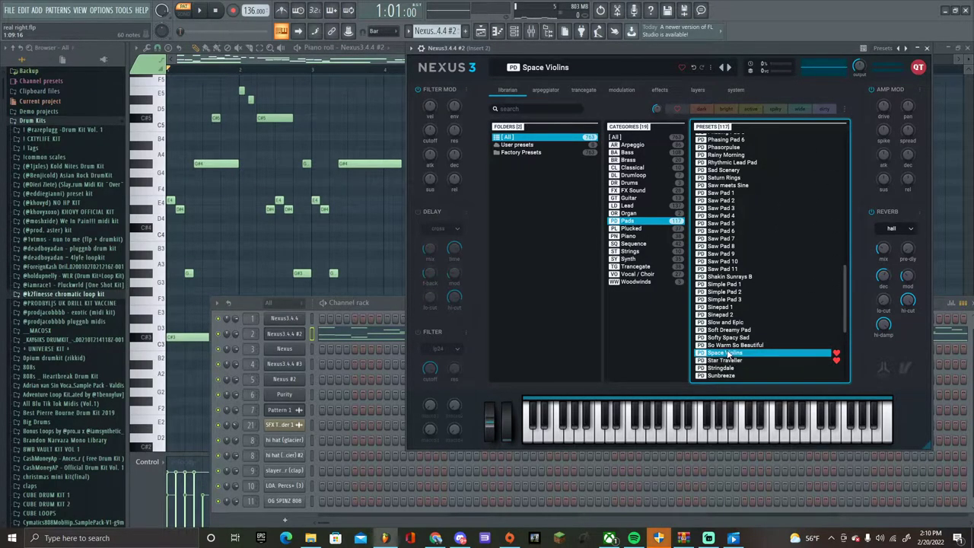
{"action": "left_click", "coordinate": [927, 48]}
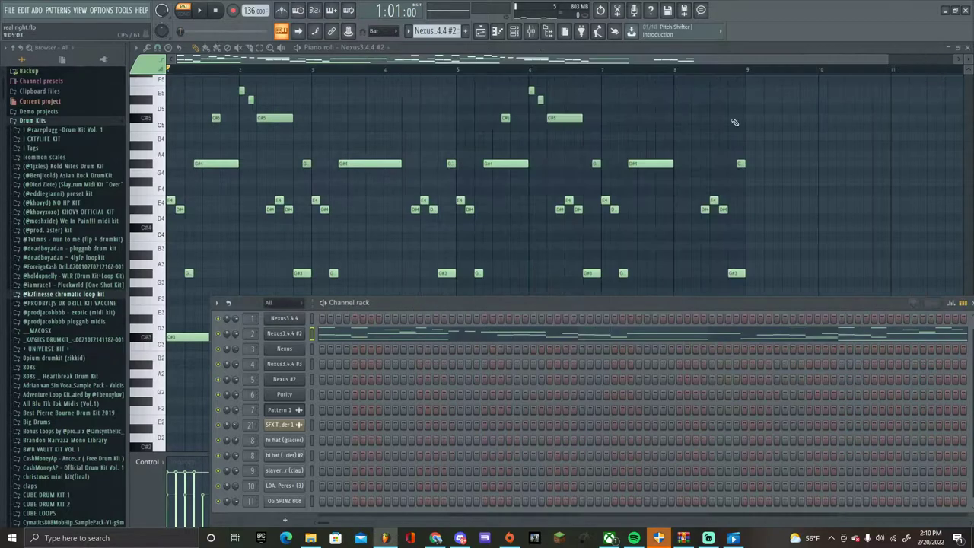
{"action": "left_click", "coordinate": [481, 30]}
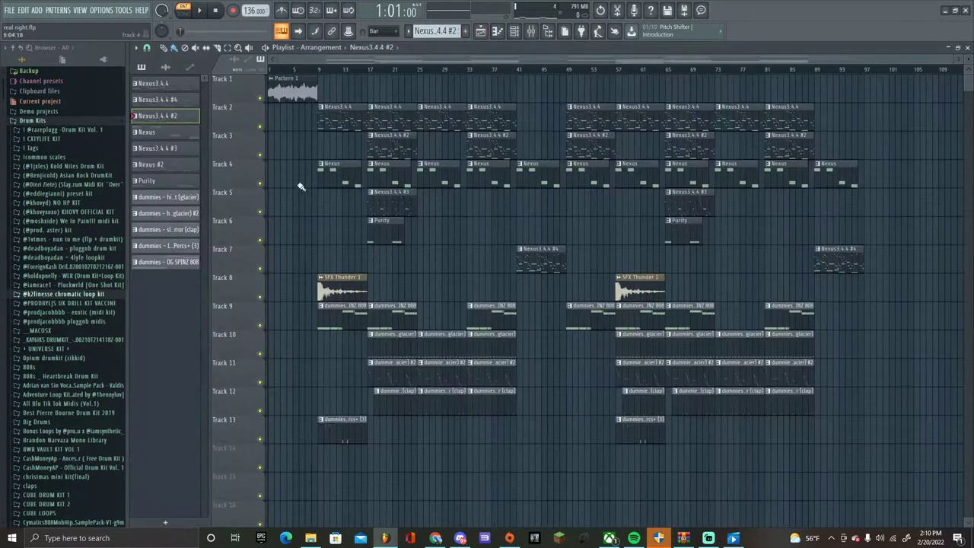
{"action": "double_click", "coordinate": [174, 149]}
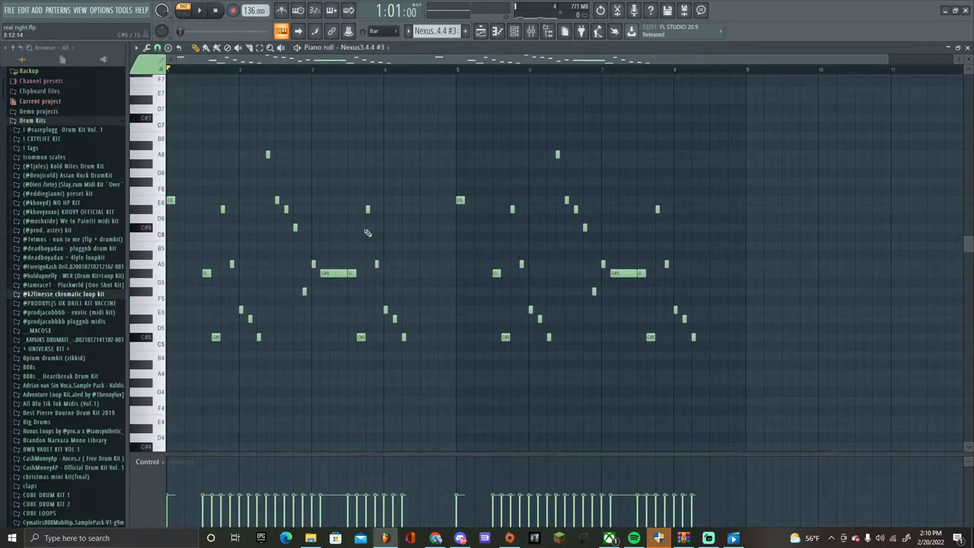
{"action": "left_click", "coordinate": [496, 30]}
{"action": "double_click", "coordinate": [329, 124]}
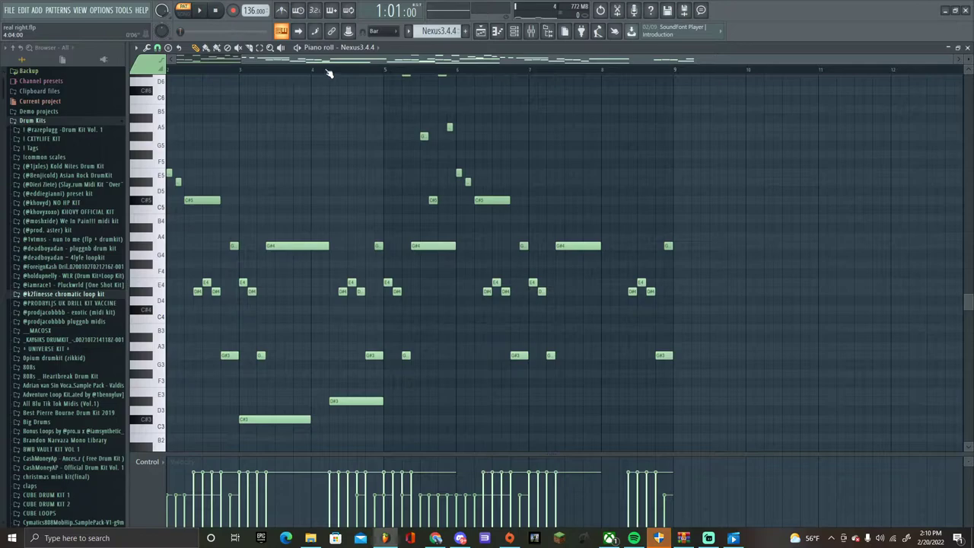
{"action": "scroll", "coordinate": [230, 137], "scroll_direction": "up", "scroll_amount": 1}
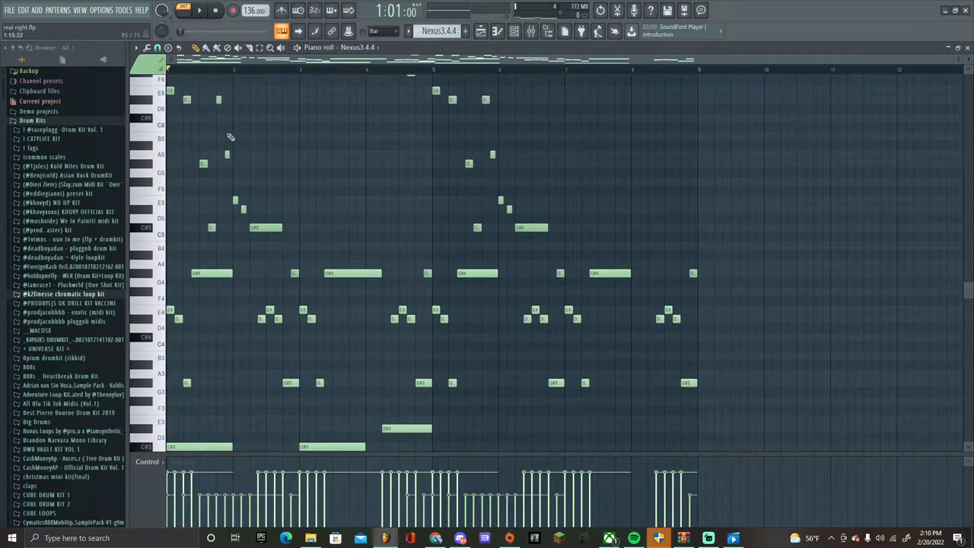
{"action": "left_click", "coordinate": [515, 30]}
{"action": "left_click", "coordinate": [480, 30]}
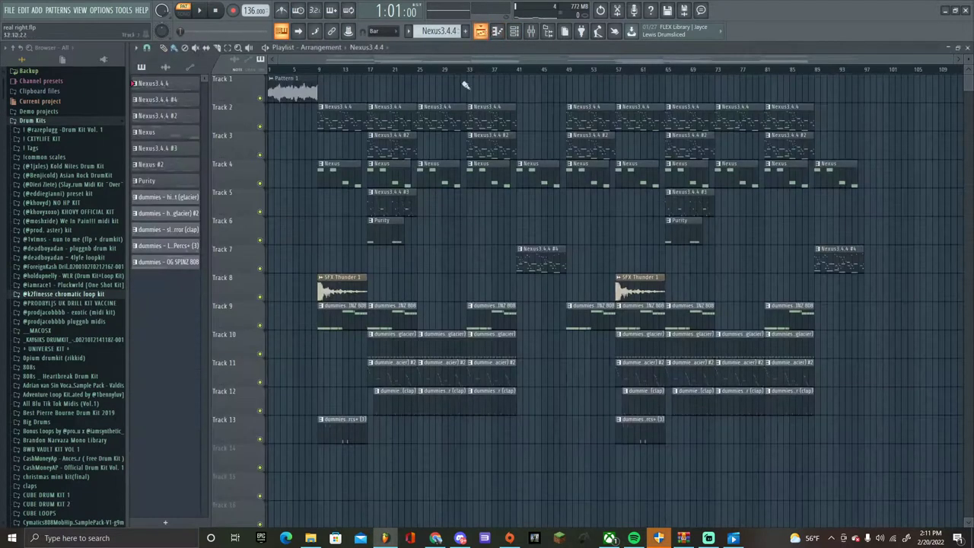
{"action": "double_click", "coordinate": [393, 211]}
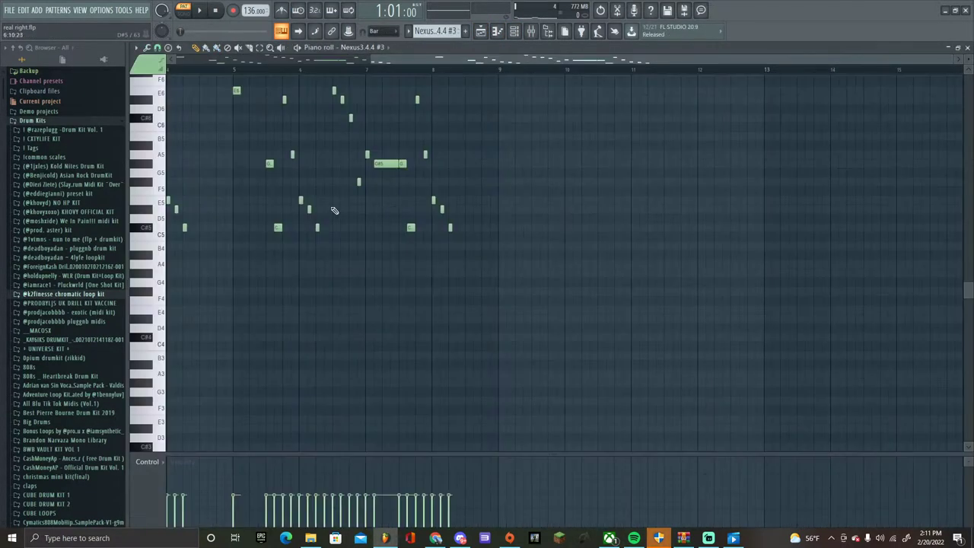
{"action": "key", "text": "space"}
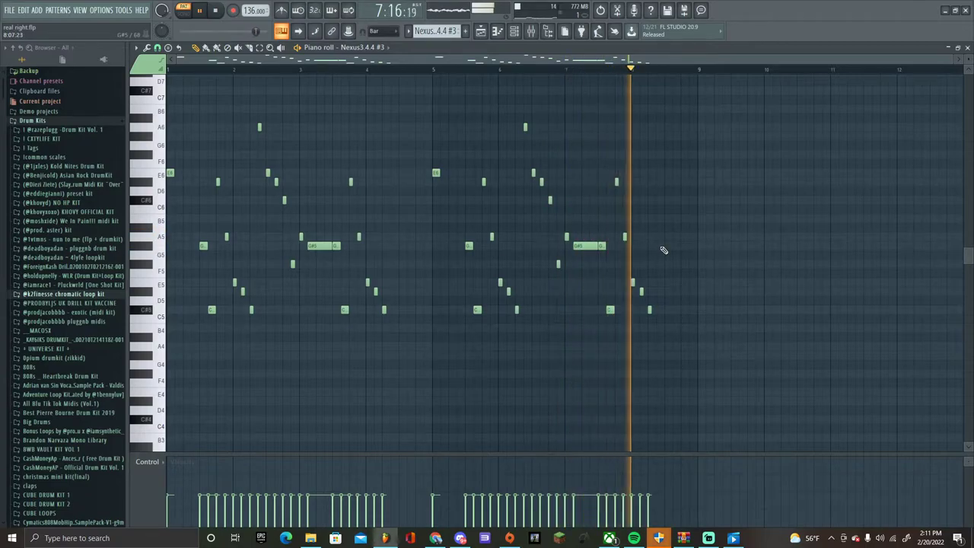
{"action": "key", "text": "space"}
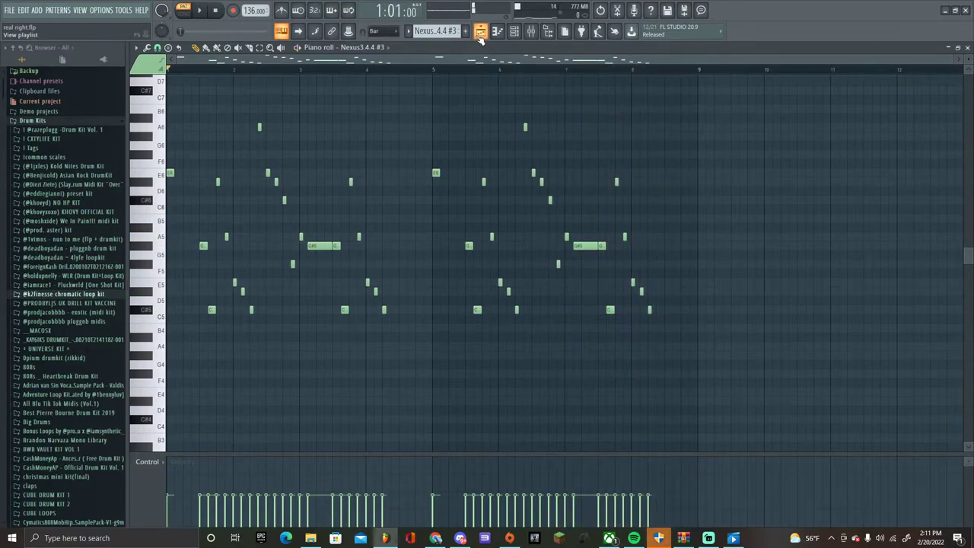
{"action": "left_click", "coordinate": [480, 34]}
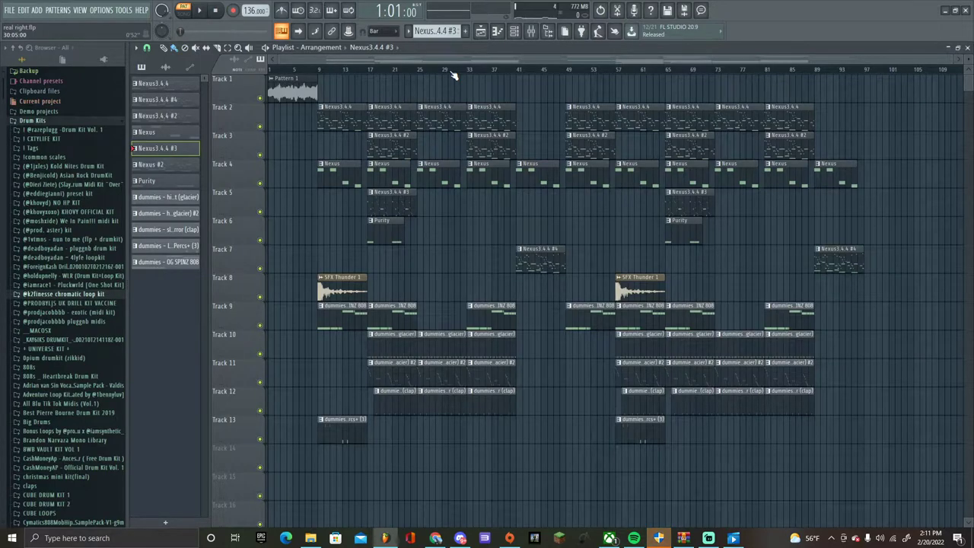
{"action": "double_click", "coordinate": [182, 187]}
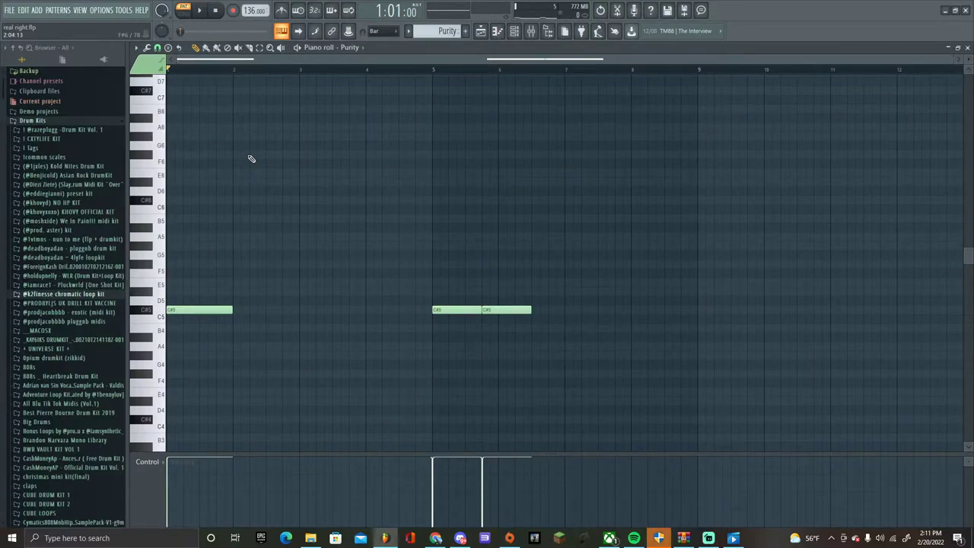
{"action": "key", "text": "space"}
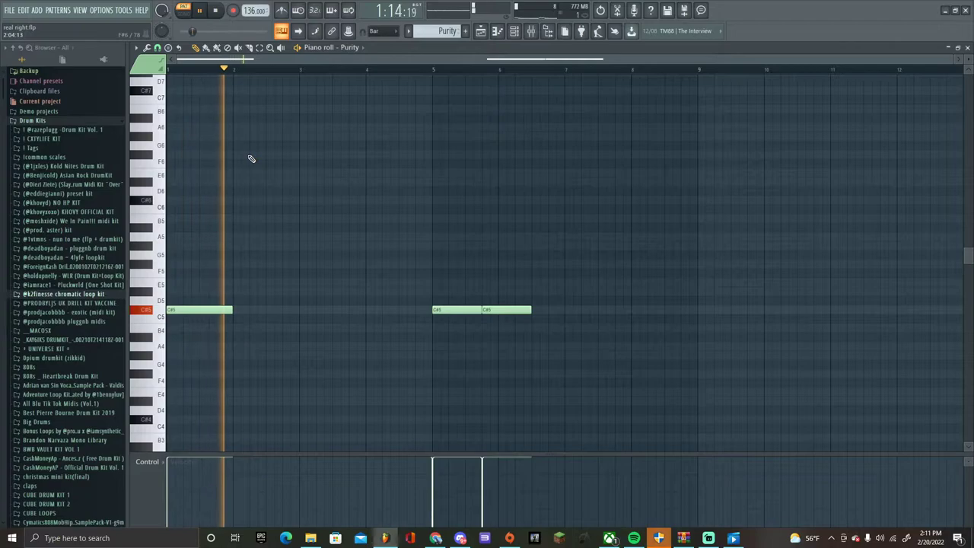
{"action": "left_click", "coordinate": [431, 70]}
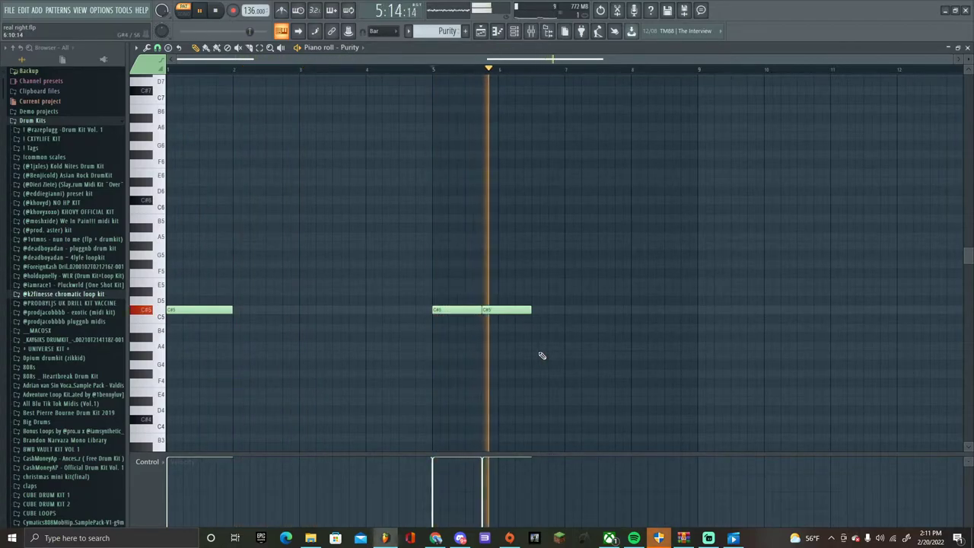
{"action": "key", "text": "space"}
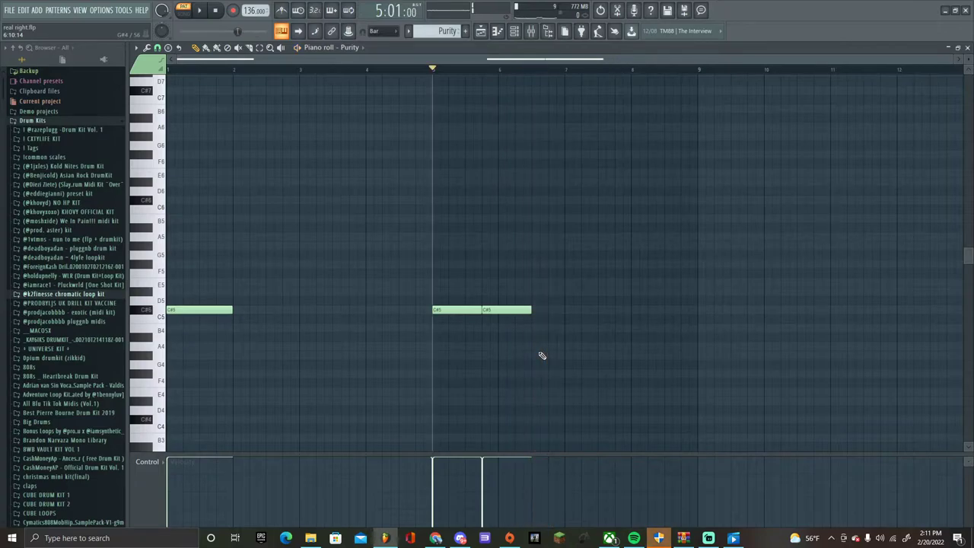
{"action": "left_click", "coordinate": [480, 30]}
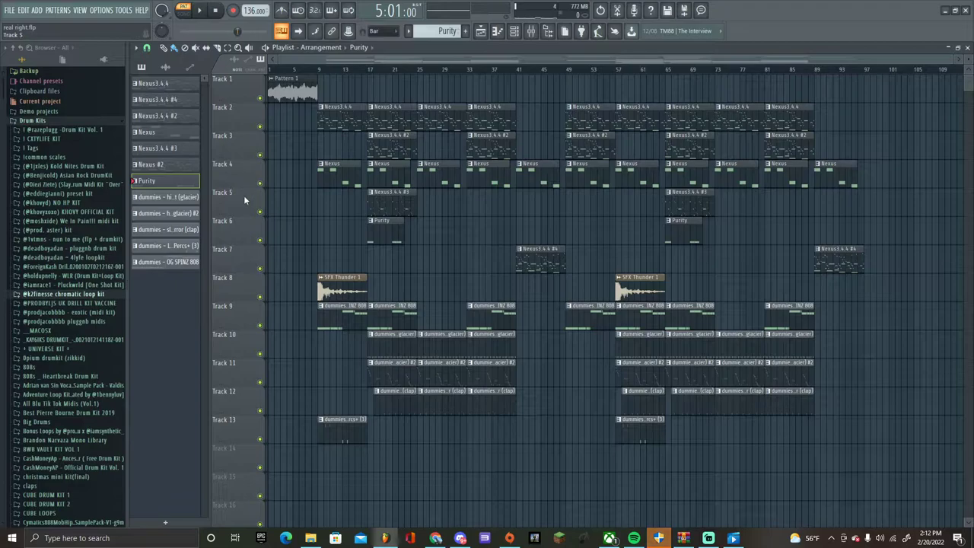
{"action": "left_click", "coordinate": [183, 168]}
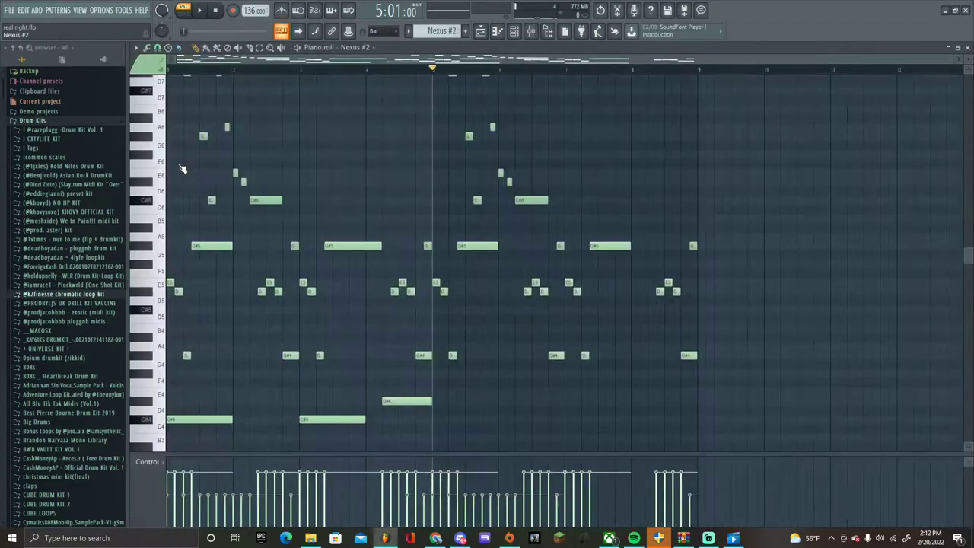
{"action": "left_click", "coordinate": [515, 32]}
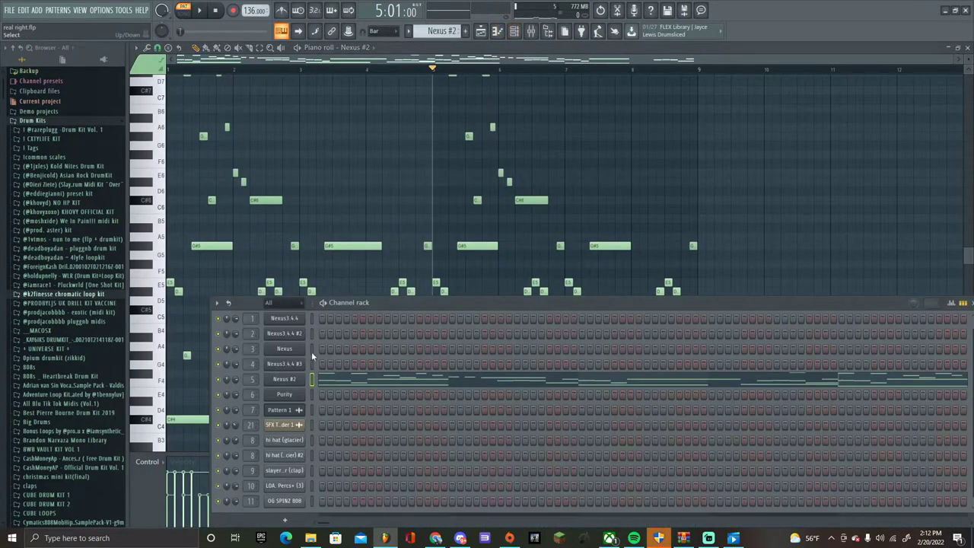
{"action": "left_click", "coordinate": [296, 379]}
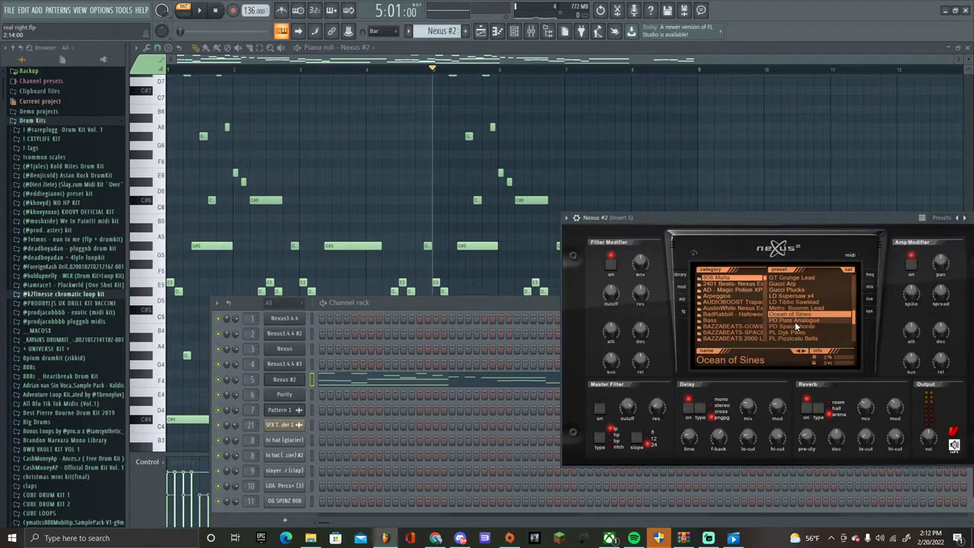
{"action": "left_click", "coordinate": [480, 31]}
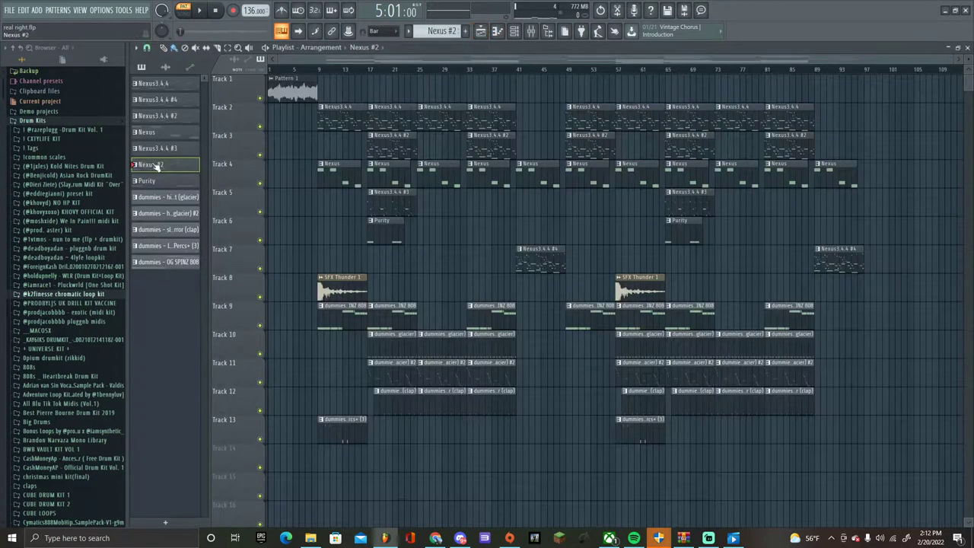
{"action": "double_click", "coordinate": [169, 149]}
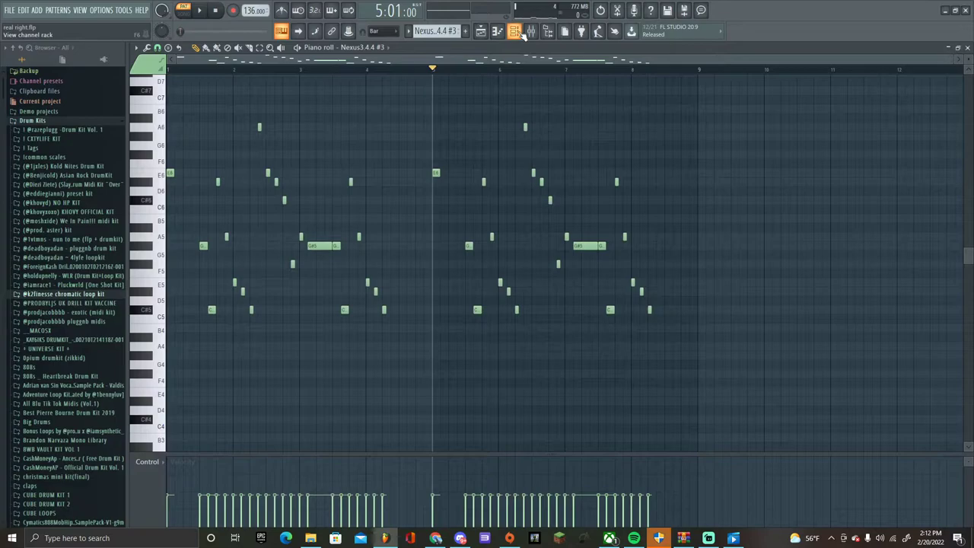
{"action": "left_click", "coordinate": [521, 34]}
{"action": "left_click", "coordinate": [274, 364]}
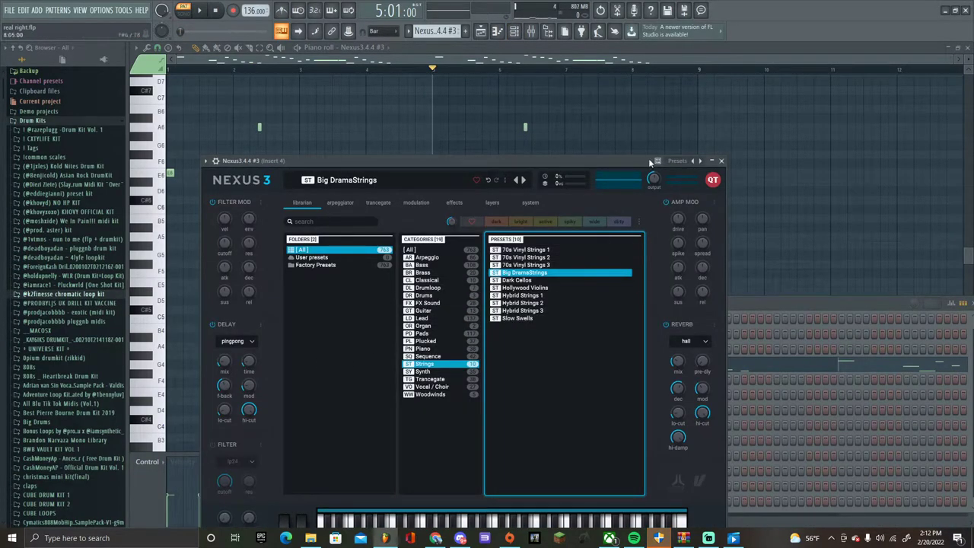
{"action": "left_click", "coordinate": [721, 160]}
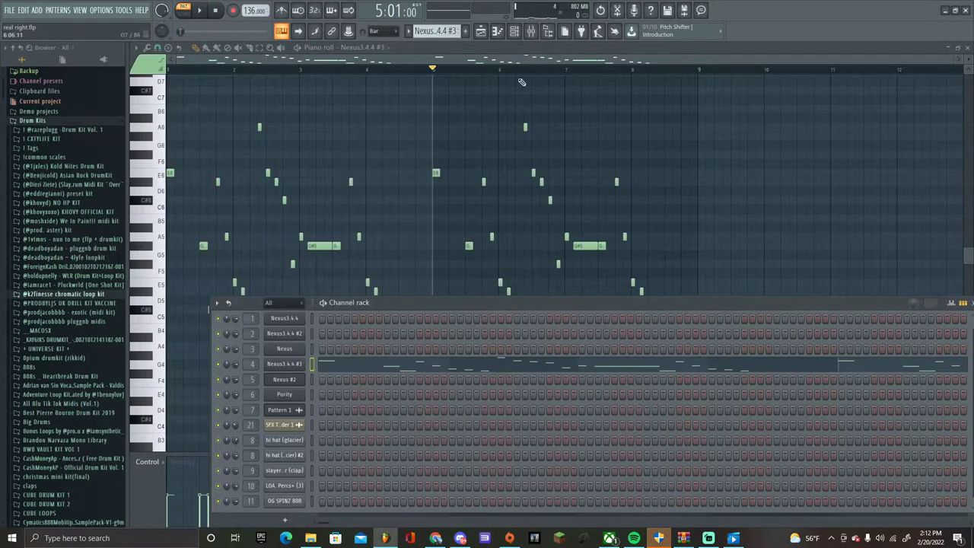
{"action": "left_click", "coordinate": [481, 31]}
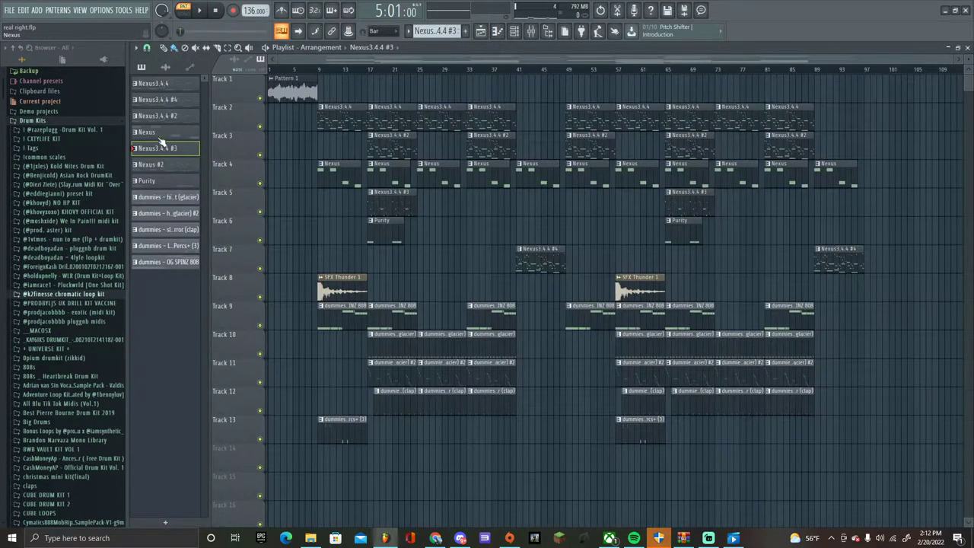
Solo Track 2, then unmute Tracks 3, 4 and 5 and the Purity Track 6
{"action": "left_click", "coordinate": [261, 127], "text": "ctrl"}
{"action": "left_click", "coordinate": [260, 155]}
{"action": "left_click", "coordinate": [260, 183]}
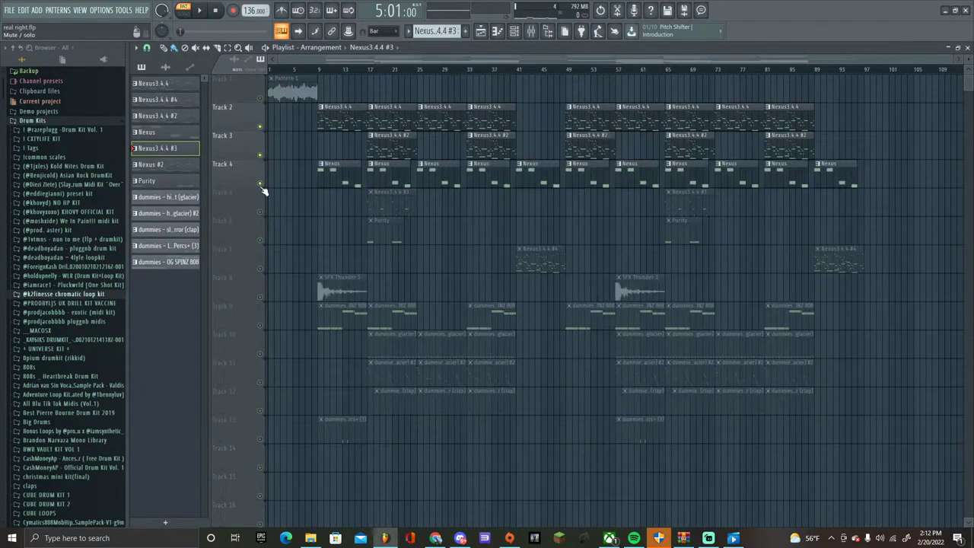
{"action": "left_click", "coordinate": [261, 211]}
{"action": "left_click", "coordinate": [260, 236]}
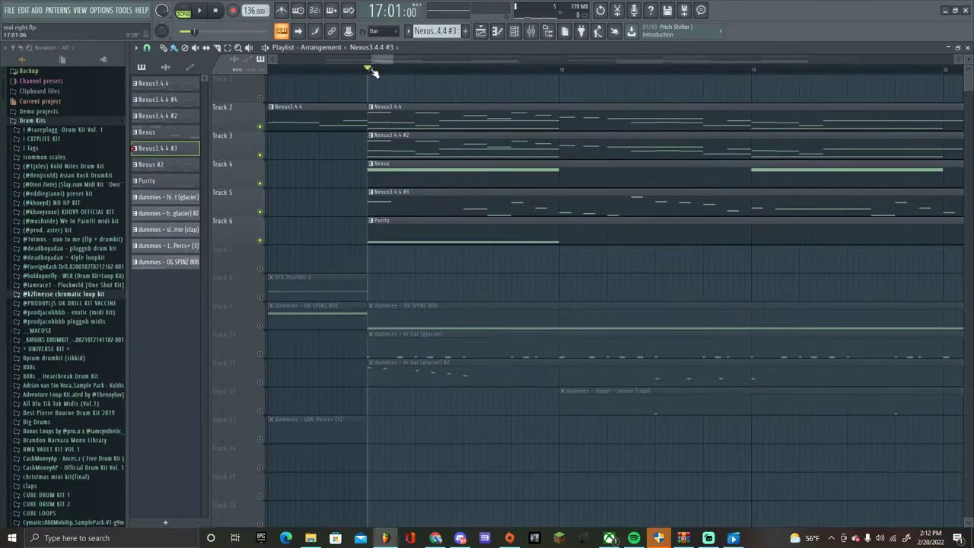
Play the arrangement from bar 17 to about bar 24, then stop
{"action": "key", "text": "space"}
{"action": "scroll", "coordinate": [372, 70], "scroll_direction": "down", "scroll_amount": 4}
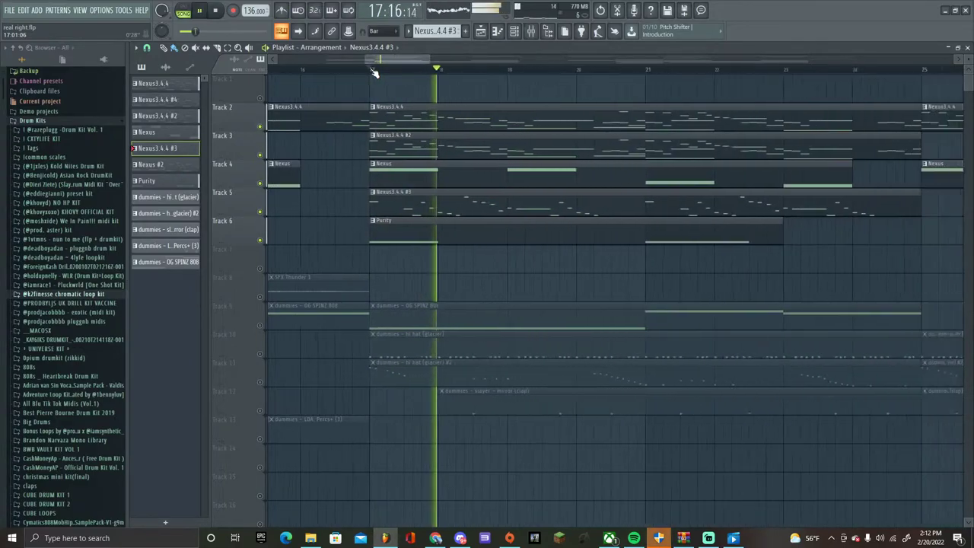
{"action": "scroll", "coordinate": [373, 70], "scroll_direction": "down", "scroll_amount": 4}
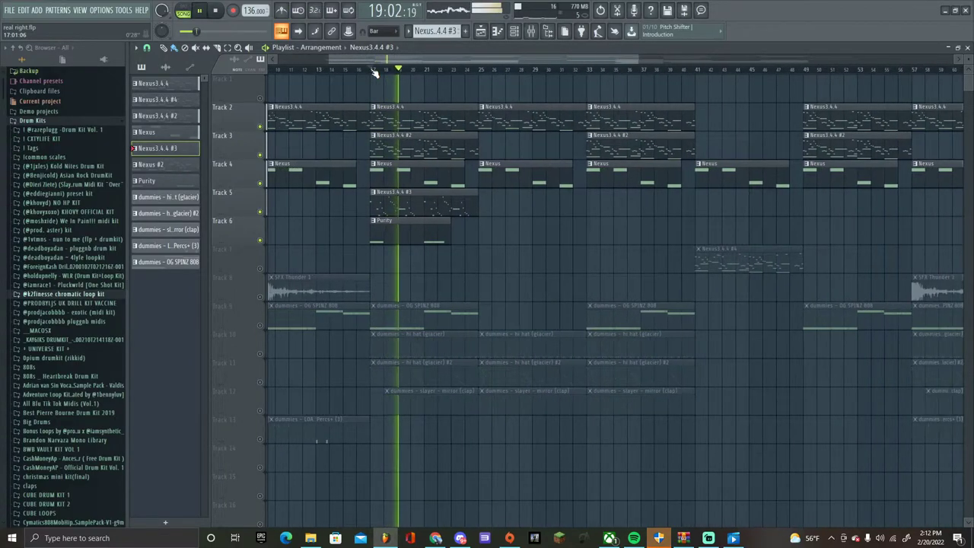
{"action": "scroll", "coordinate": [374, 73], "scroll_direction": "down", "scroll_amount": 3}
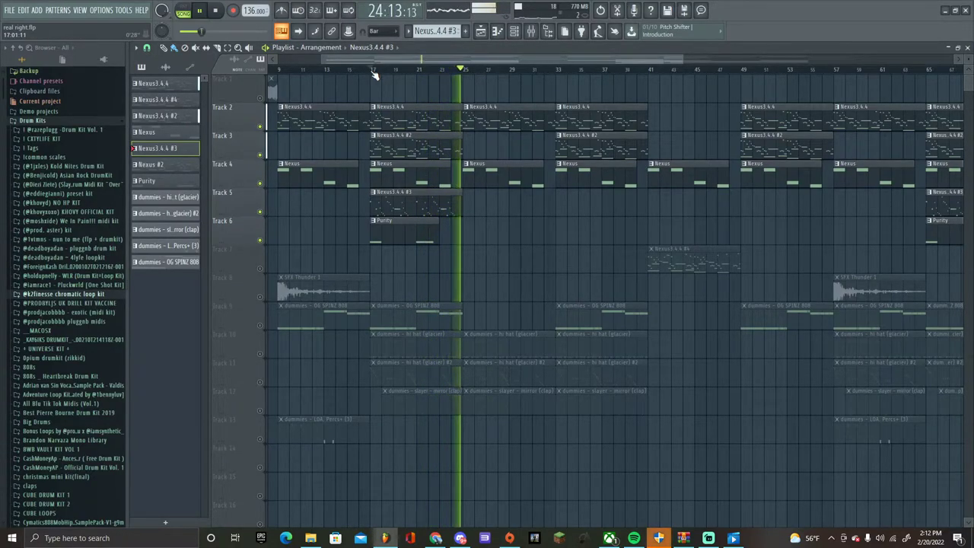
{"action": "key", "text": "space"}
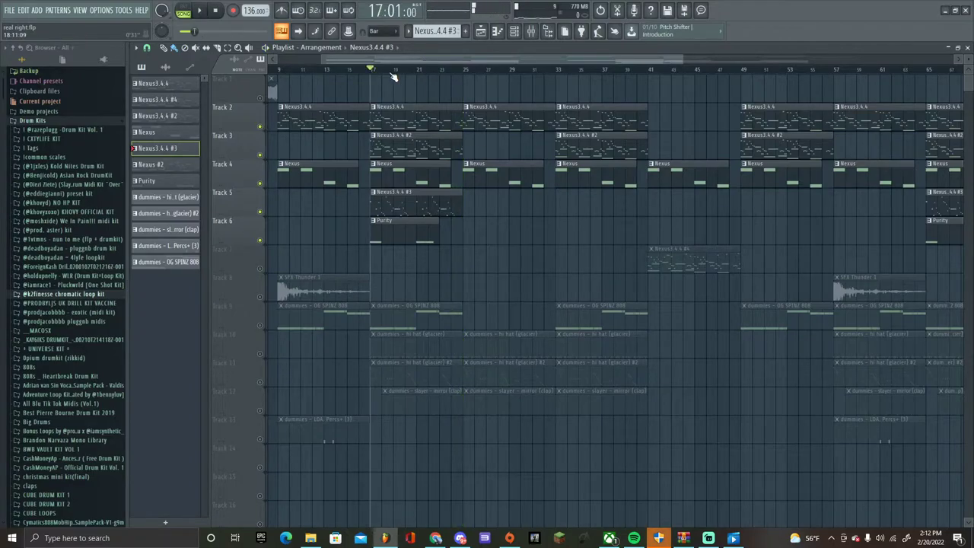
{"action": "scroll", "coordinate": [373, 73], "scroll_direction": "down", "scroll_amount": 3}
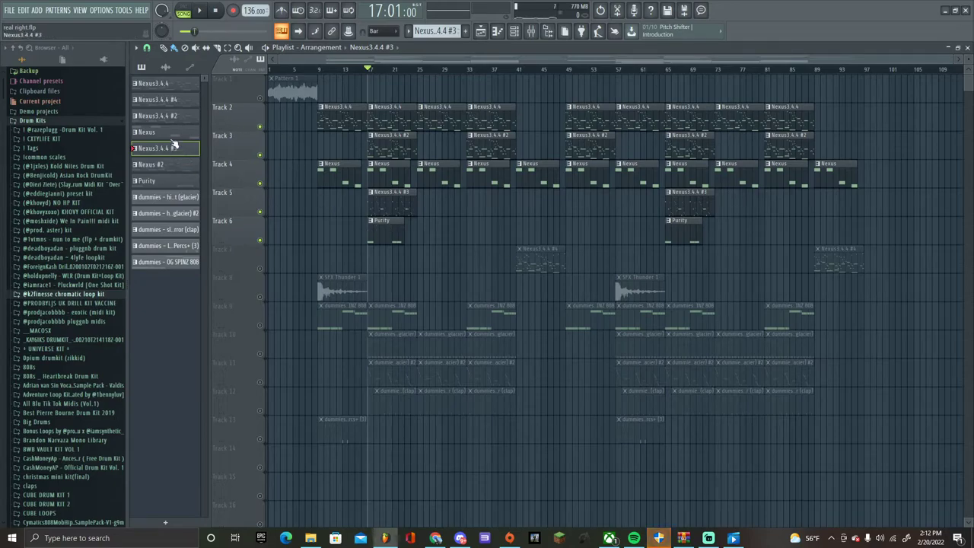
Select the Nexus3.4.4 #4 pattern and check its Nexus3.4.4 synth preset, then return to the arrangement
{"action": "left_click", "coordinate": [187, 100]}
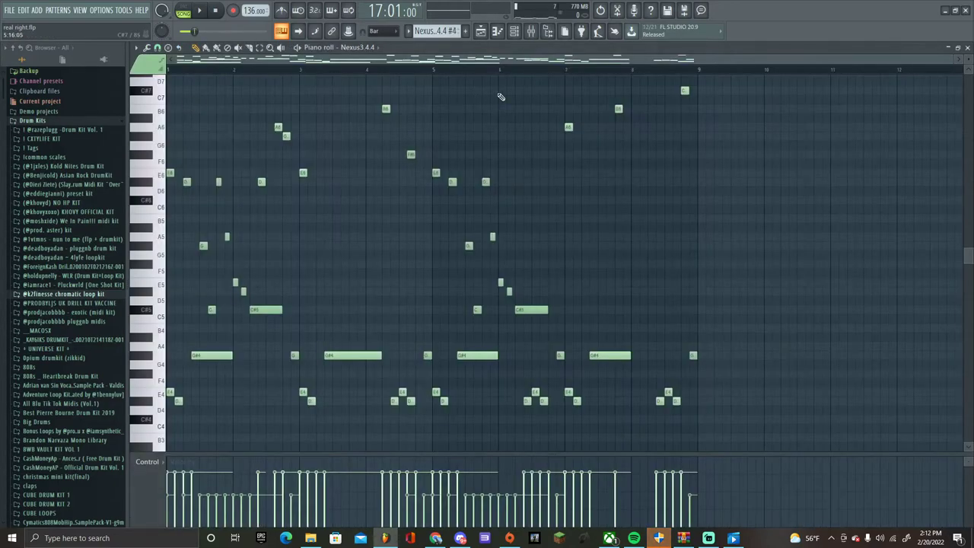
{"action": "left_click", "coordinate": [523, 32]}
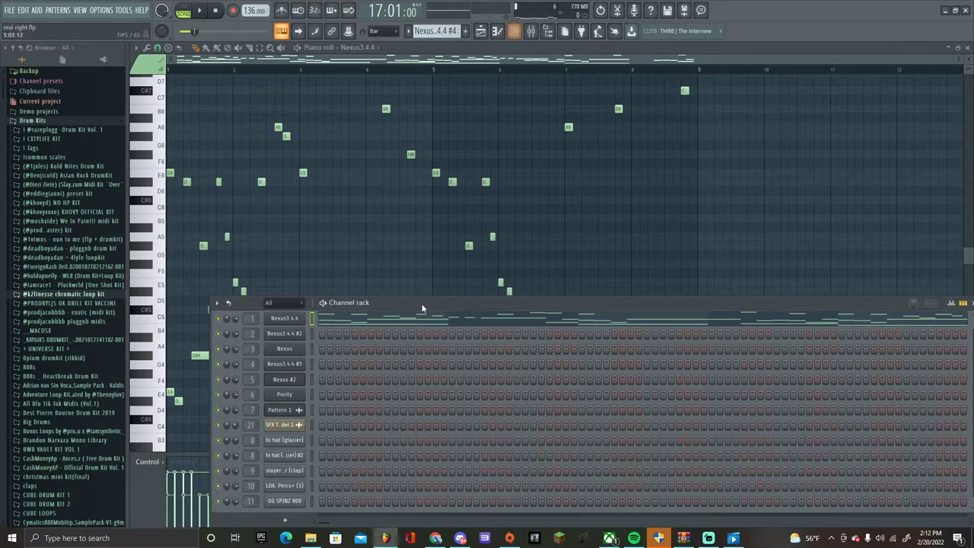
{"action": "left_click", "coordinate": [294, 314]}
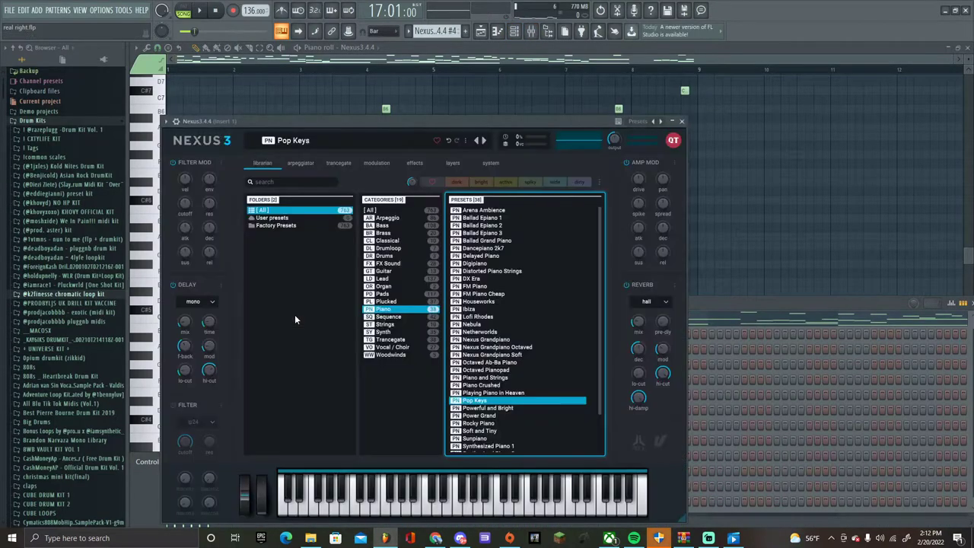
{"action": "left_click", "coordinate": [481, 30]}
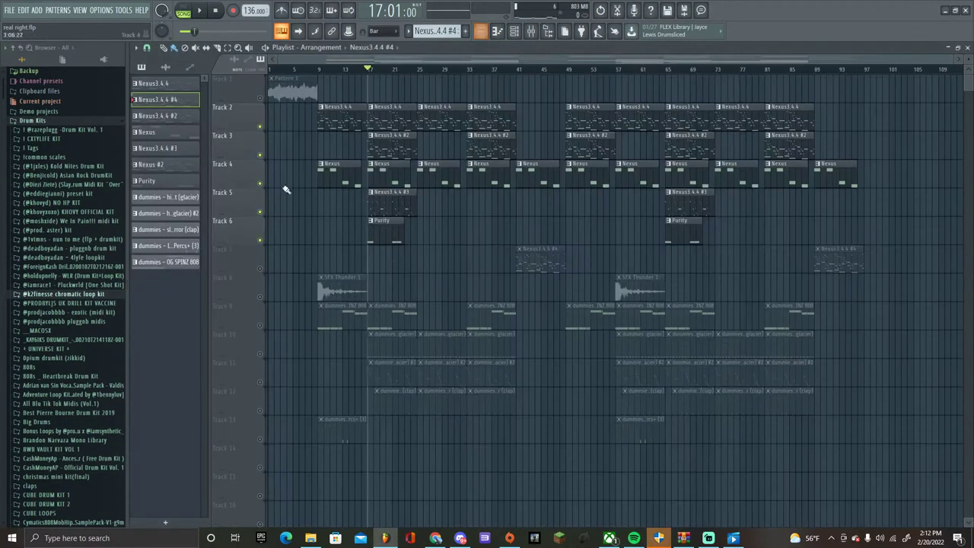
Make Nexus #2 current, view its synth preset, and open its notes in the piano roll
{"action": "left_click", "coordinate": [186, 165]}
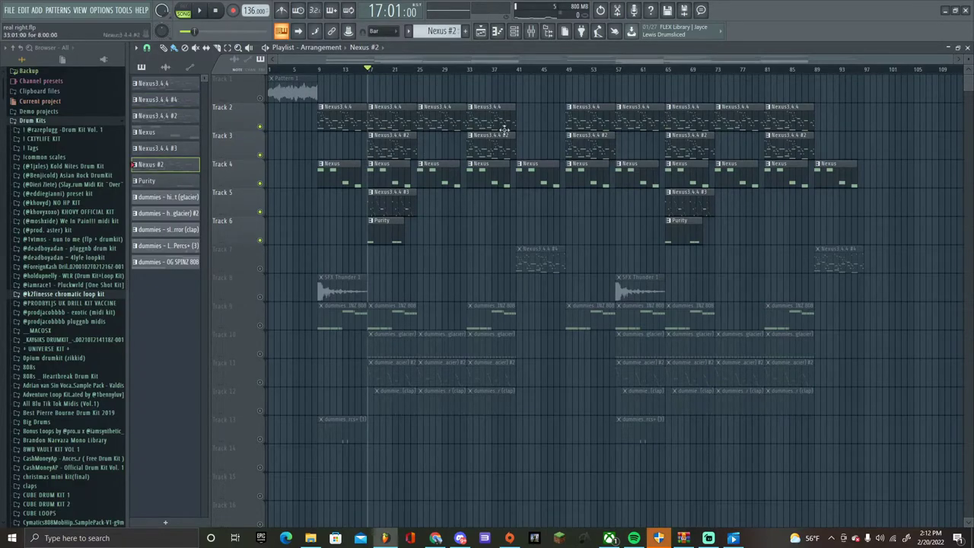
{"action": "left_click", "coordinate": [514, 30]}
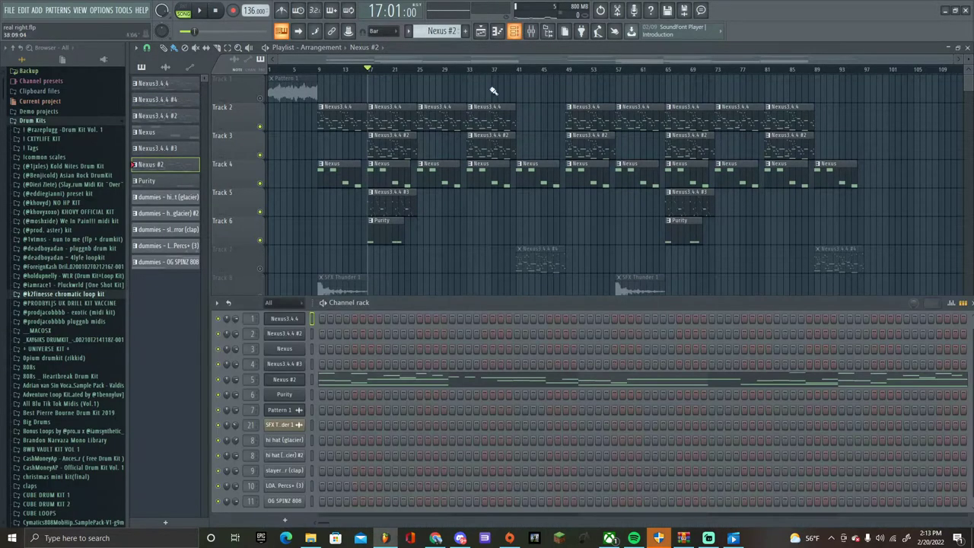
{"action": "left_click", "coordinate": [303, 382]}
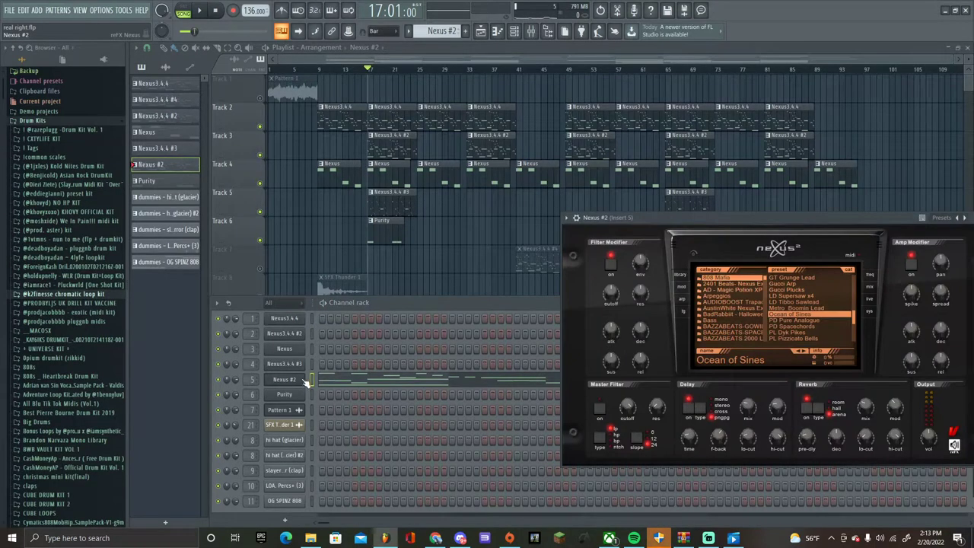
{"action": "right_click", "coordinate": [304, 381]}
{"action": "left_click", "coordinate": [328, 379]}
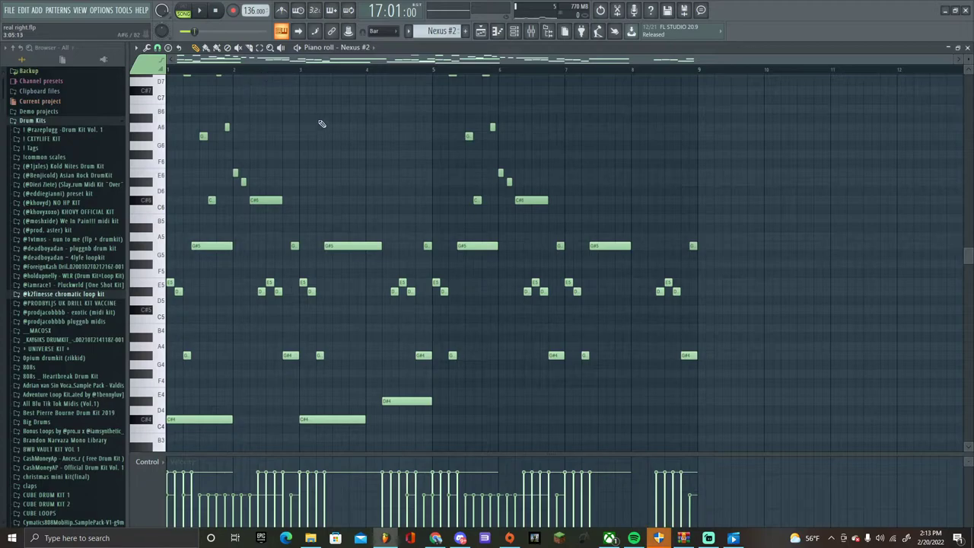
Switch to pattern mode and play the Nexus #2 melody through once, then stop
{"action": "scroll", "coordinate": [322, 124], "scroll_direction": "up", "scroll_amount": 3}
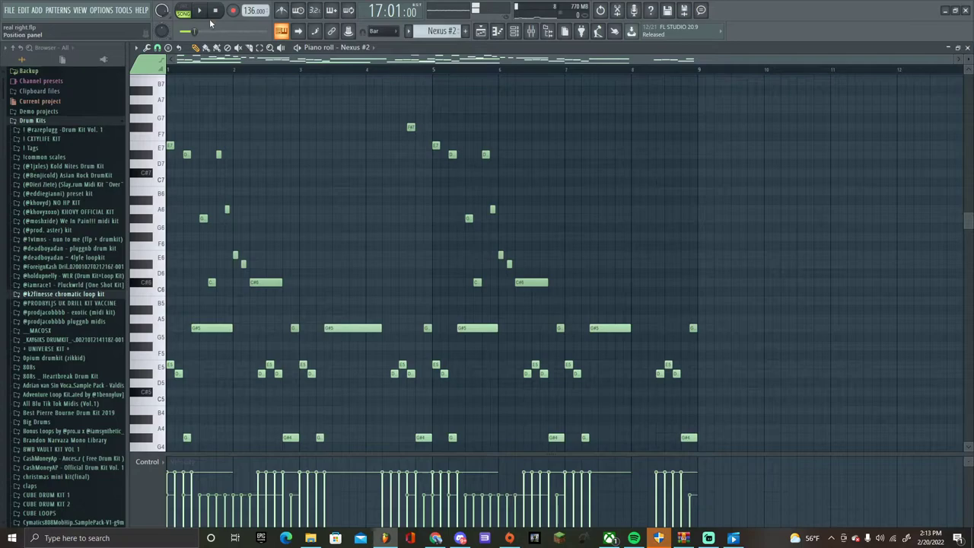
{"action": "left_click", "coordinate": [185, 10]}
{"action": "key", "text": "space"}
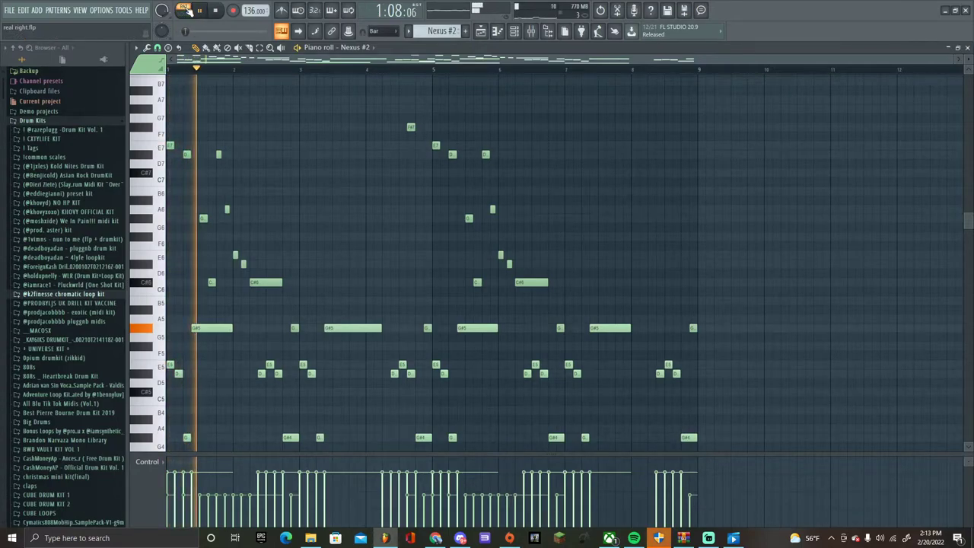
{"action": "scroll", "coordinate": [583, 88], "scroll_direction": "down", "scroll_amount": 1}
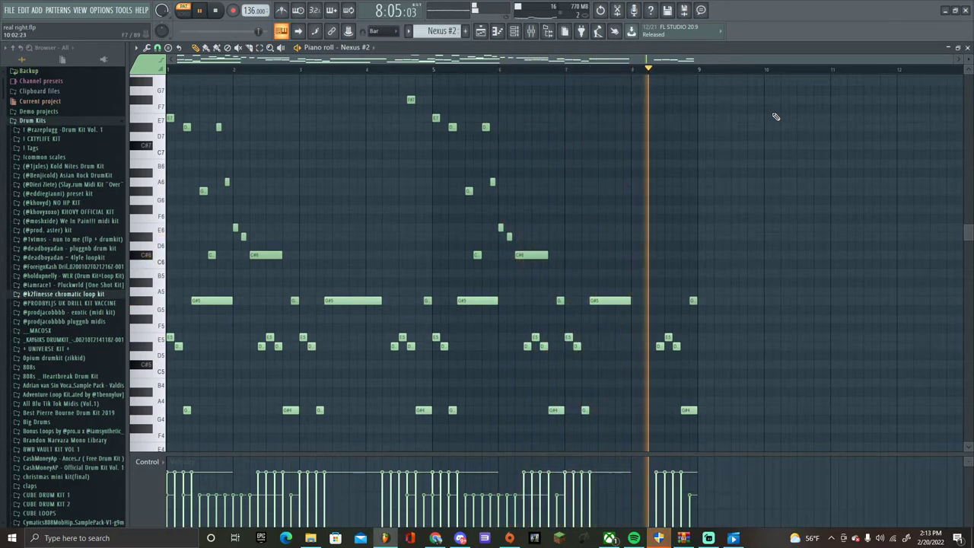
{"action": "key", "text": "space"}
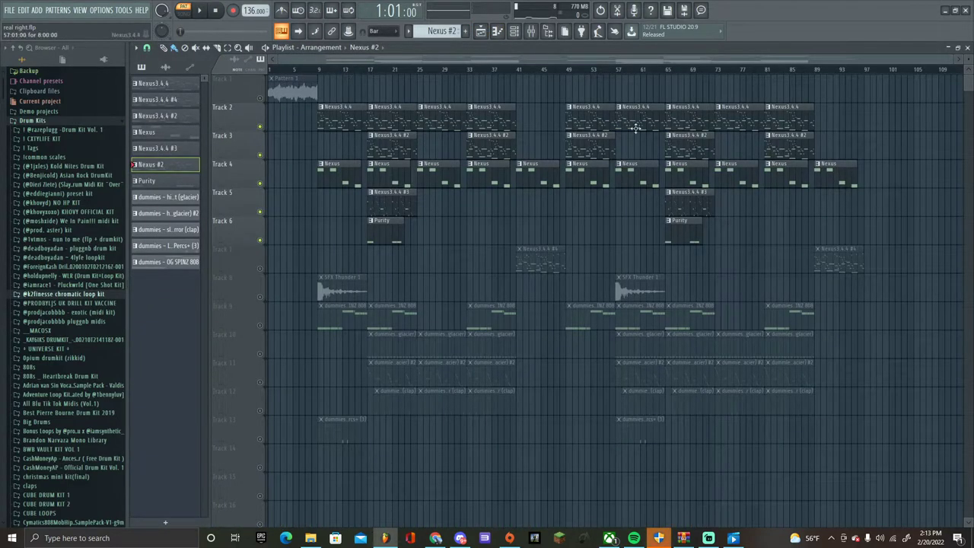
Remove the clip accidentally placed on Track 2 of the playlist
{"action": "left_click", "coordinate": [882, 115]}
{"action": "right_click", "coordinate": [882, 114]}
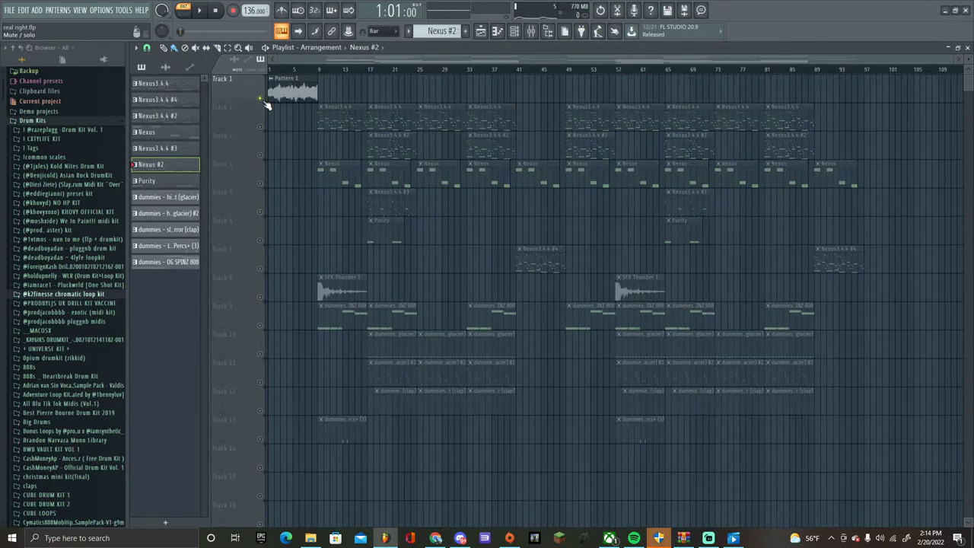
Unsolo Track 1 so every track plays, and check the Pattern 1 audio clip's settings
{"action": "right_click", "coordinate": [266, 102]}
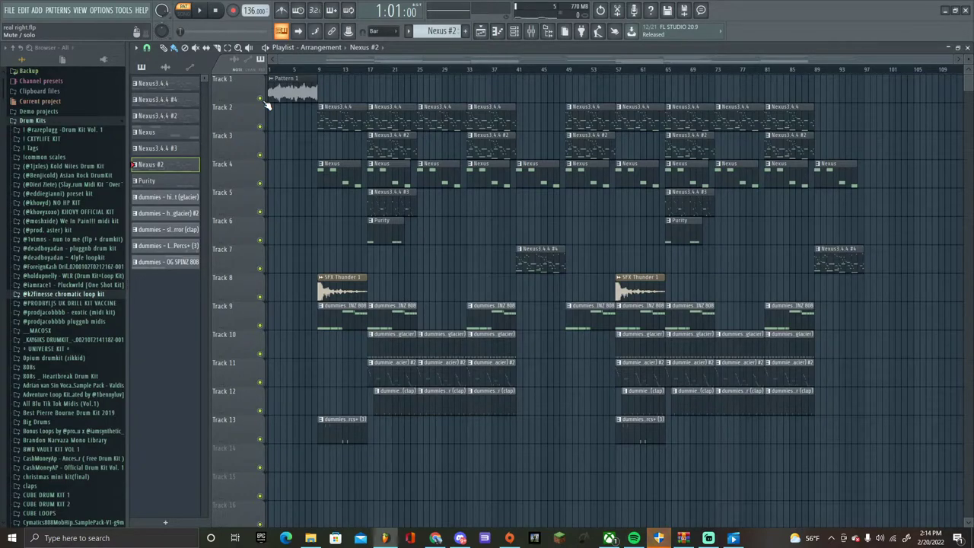
{"action": "double_click", "coordinate": [275, 93]}
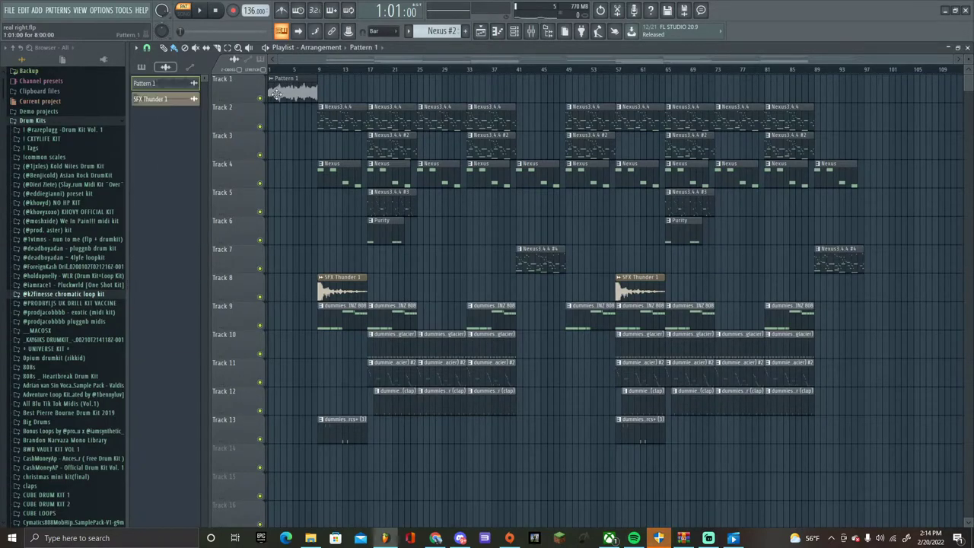
{"action": "left_click", "coordinate": [442, 122]}
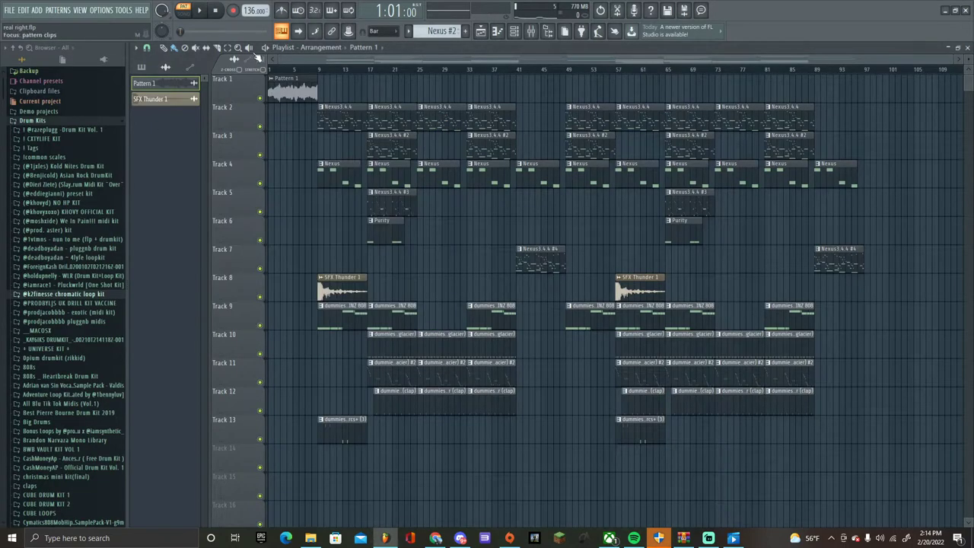
Play the full arrangement, then drag a Nexus #2 pattern clip onto Track 6 near bar 41
{"action": "key", "text": "space"}
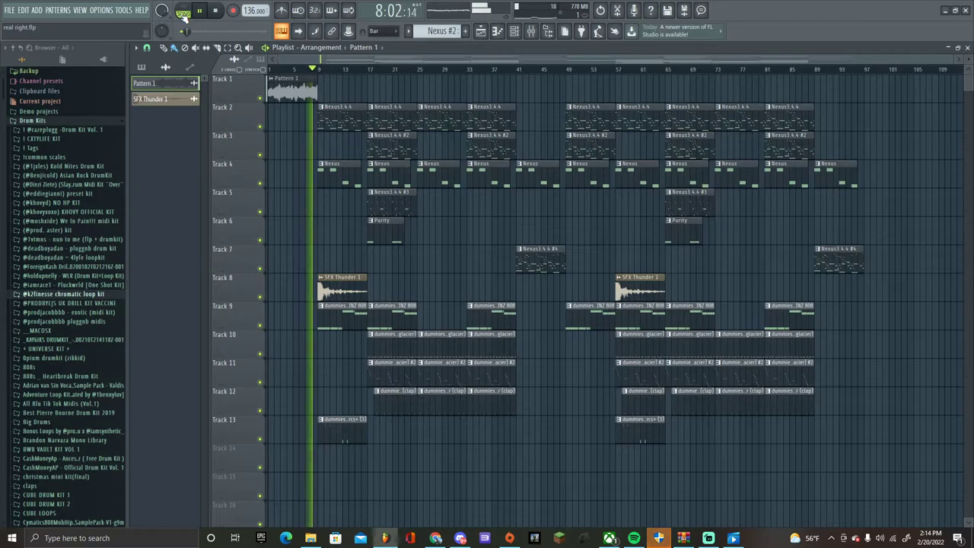
{"action": "key", "text": "space"}
{"action": "left_click", "coordinate": [142, 68]}
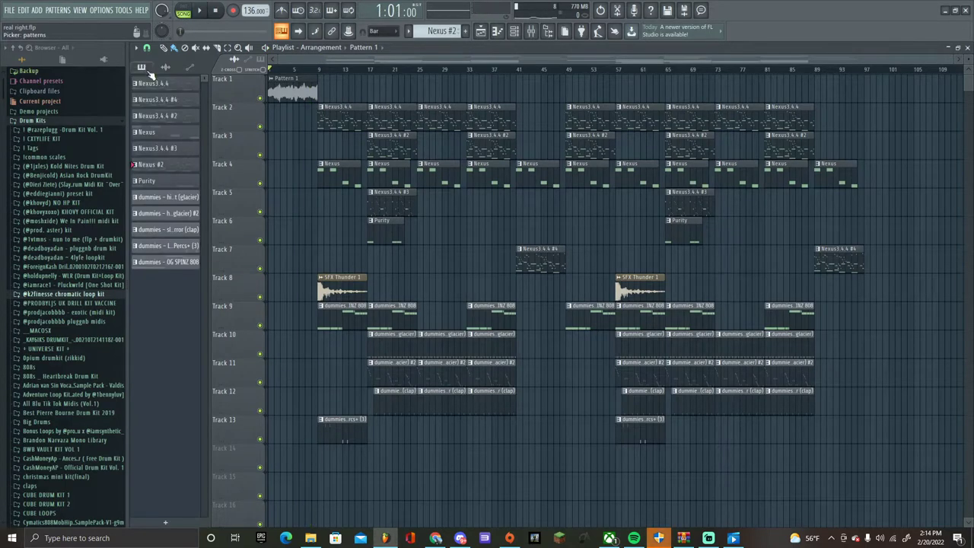
{"action": "left_click_drag", "start_coordinate": [170, 166], "coordinate": [518, 238]}
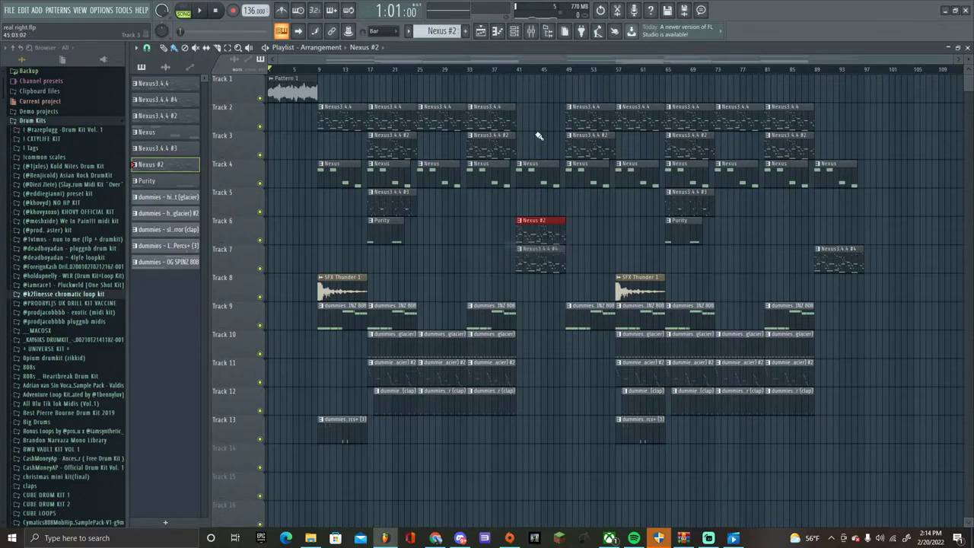
Drop the Nexus #2 clip at bar 41 on Track 6 and add a copy at bar 89
{"action": "scroll", "coordinate": [543, 72], "scroll_direction": "up", "scroll_amount": 5}
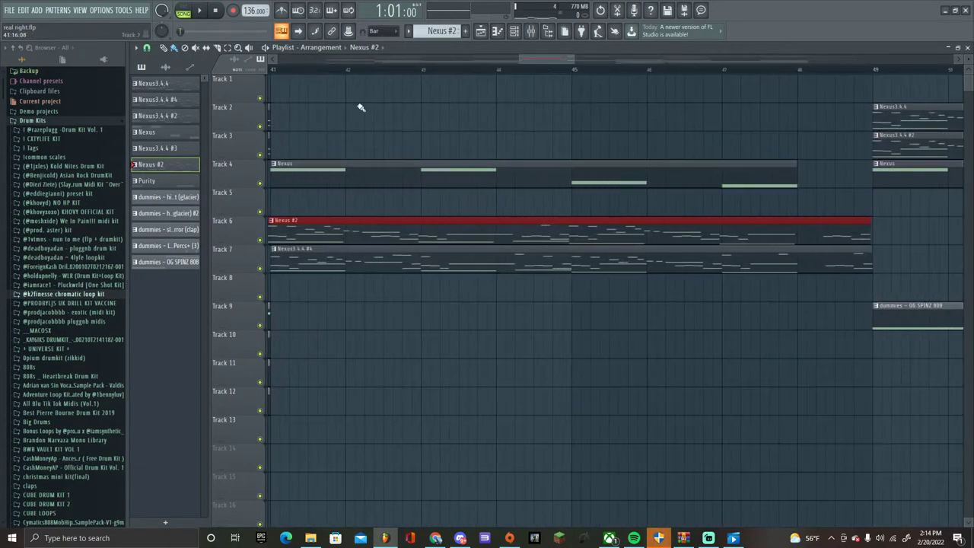
{"action": "left_click_drag", "start_coordinate": [548, 61], "coordinate": [543, 60]}
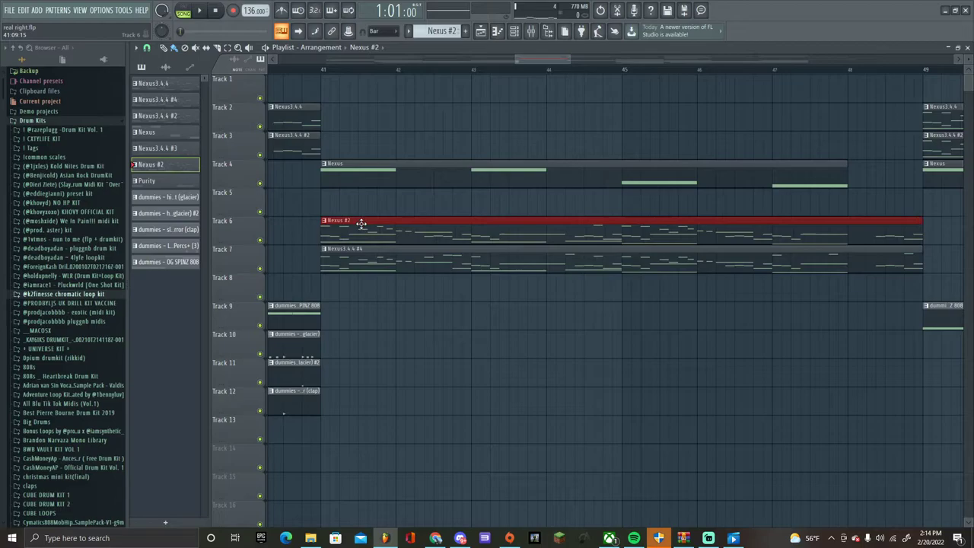
{"action": "scroll", "coordinate": [387, 76], "scroll_direction": "down", "scroll_amount": 5}
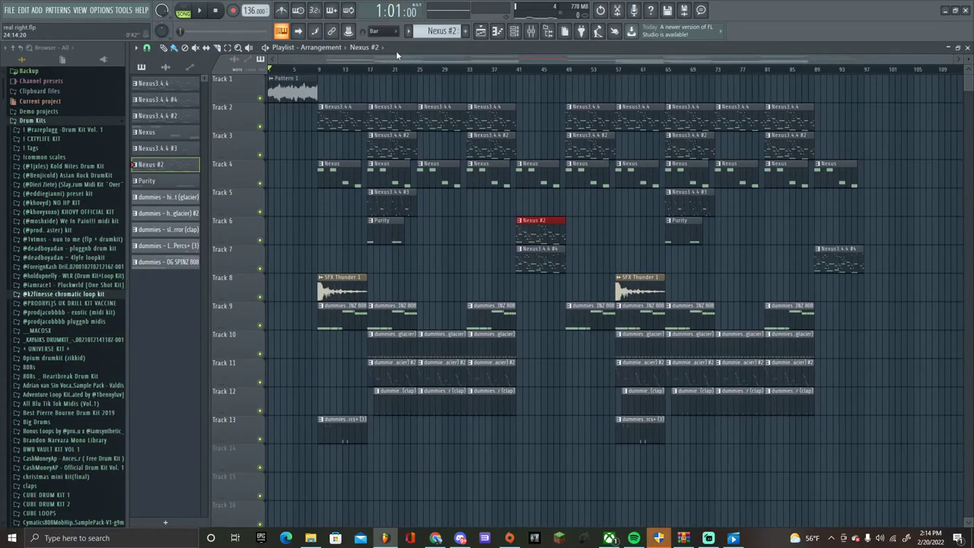
{"action": "left_click_drag", "start_coordinate": [600, 235], "coordinate": [845, 238]}
{"action": "scroll", "coordinate": [853, 70], "scroll_direction": "up", "scroll_amount": 6}
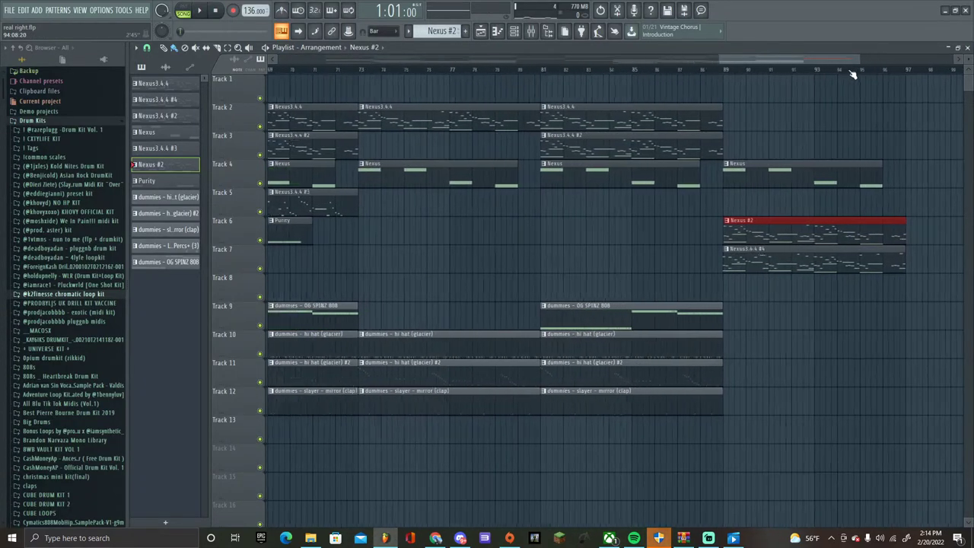
{"action": "scroll", "coordinate": [745, 74], "scroll_direction": "down", "scroll_amount": 2}
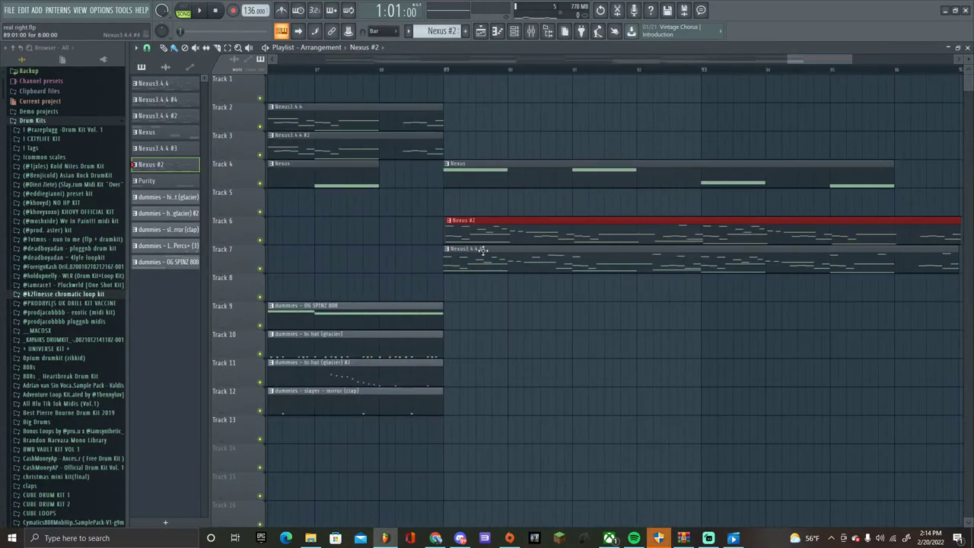
{"action": "scroll", "coordinate": [451, 76], "scroll_direction": "down", "scroll_amount": 8}
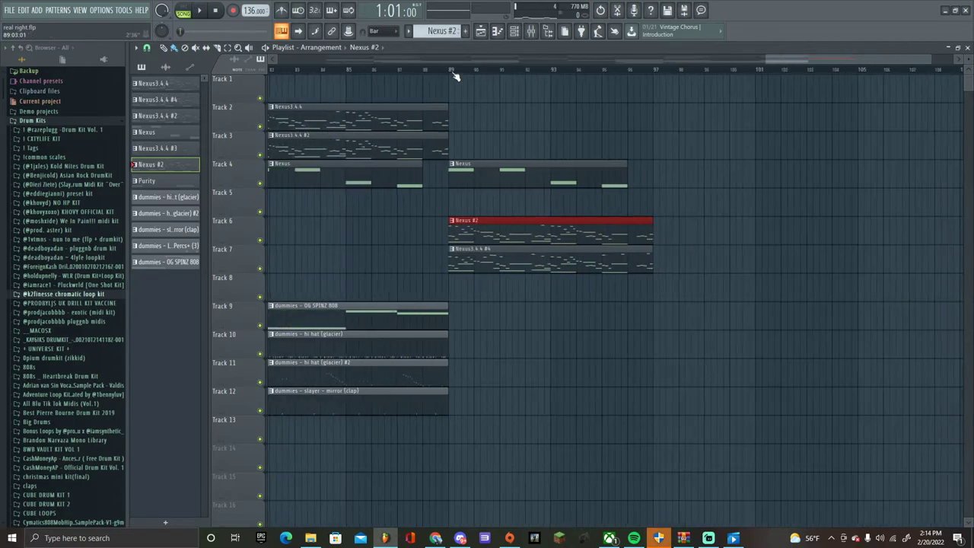
{"action": "scroll", "coordinate": [380, 207], "scroll_direction": "down", "scroll_amount": 2}
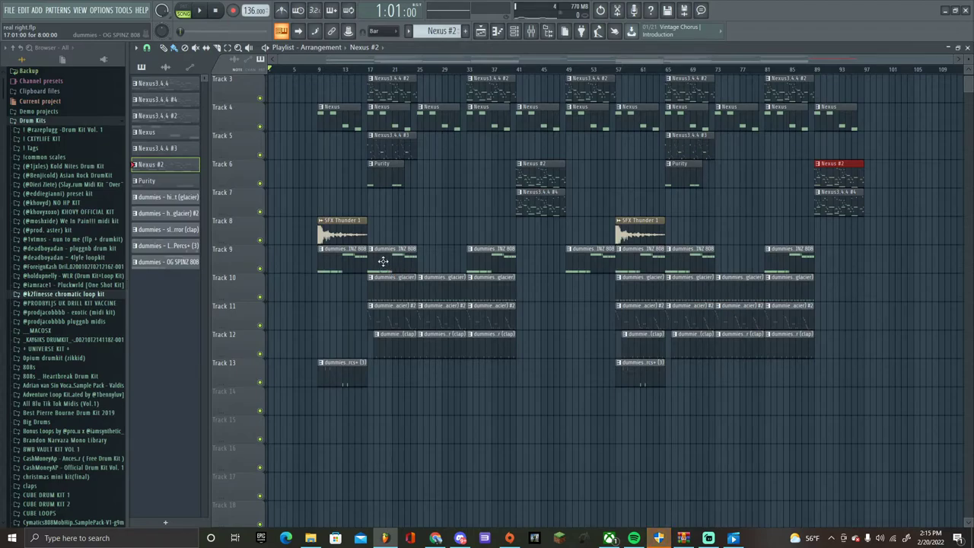
Audition the OG SPINZ 808 pattern on its own in pattern playback mode
{"action": "double_click", "coordinate": [398, 263]}
{"action": "left_click", "coordinate": [185, 13]}
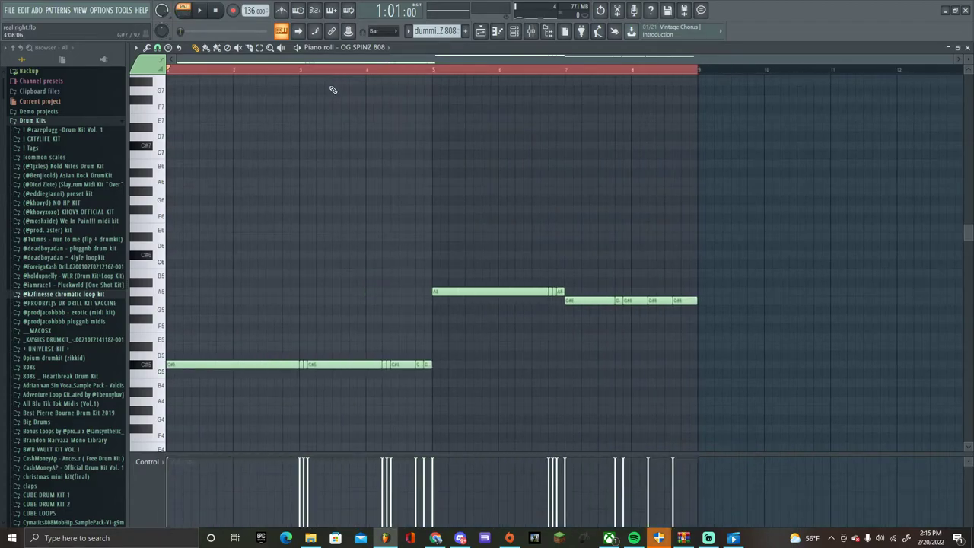
{"action": "key", "text": "space"}
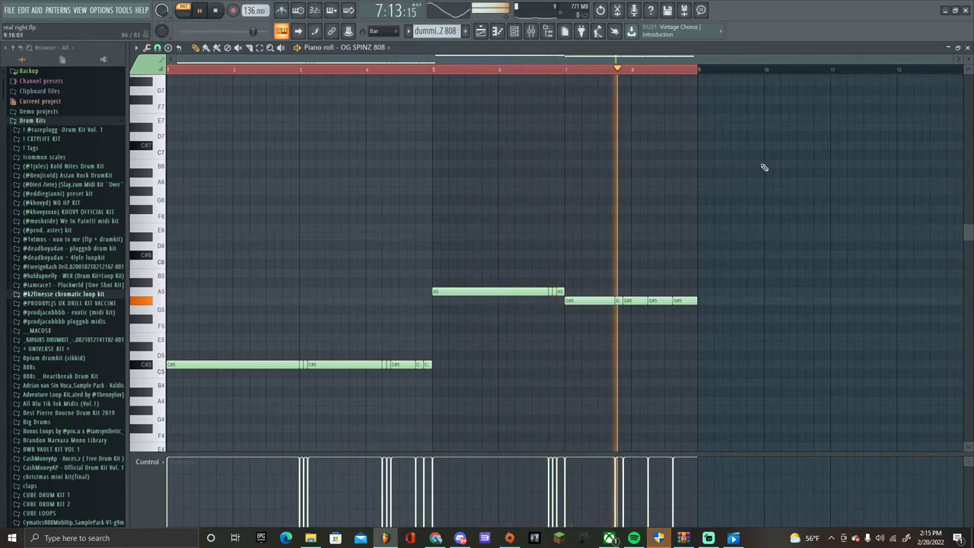
{"action": "key", "text": "space"}
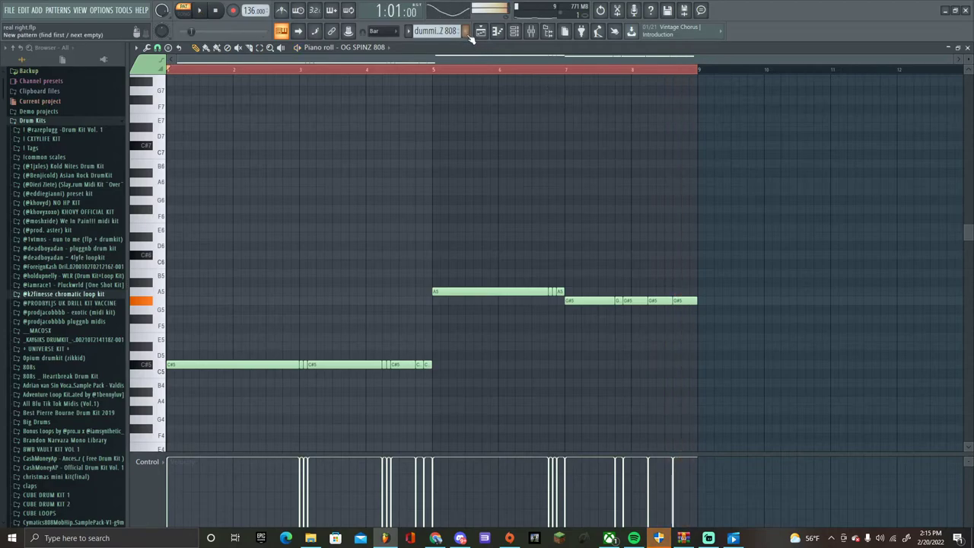
{"action": "left_click", "coordinate": [480, 30]}
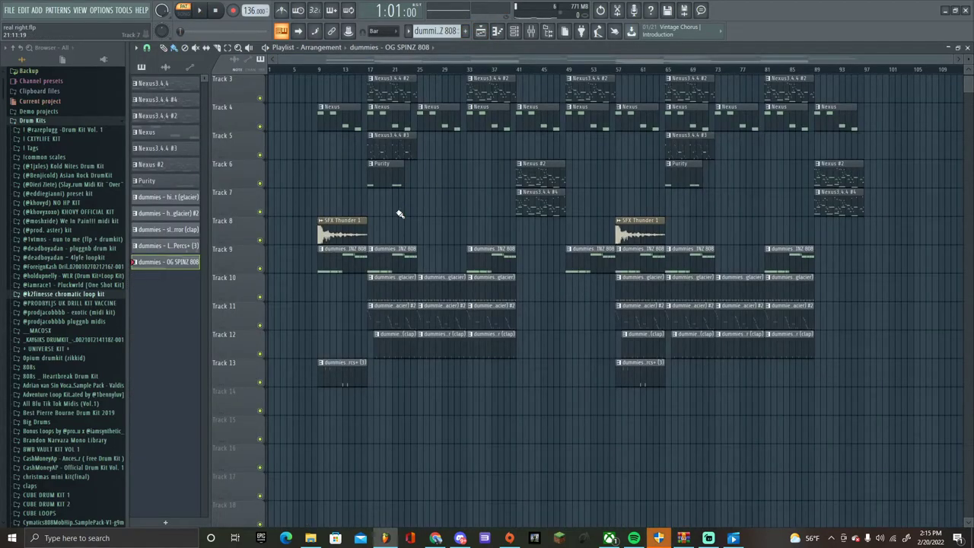
Open the Nexus clip's piano roll and select its notes at bars 5 and 7
{"action": "double_click", "coordinate": [377, 113]}
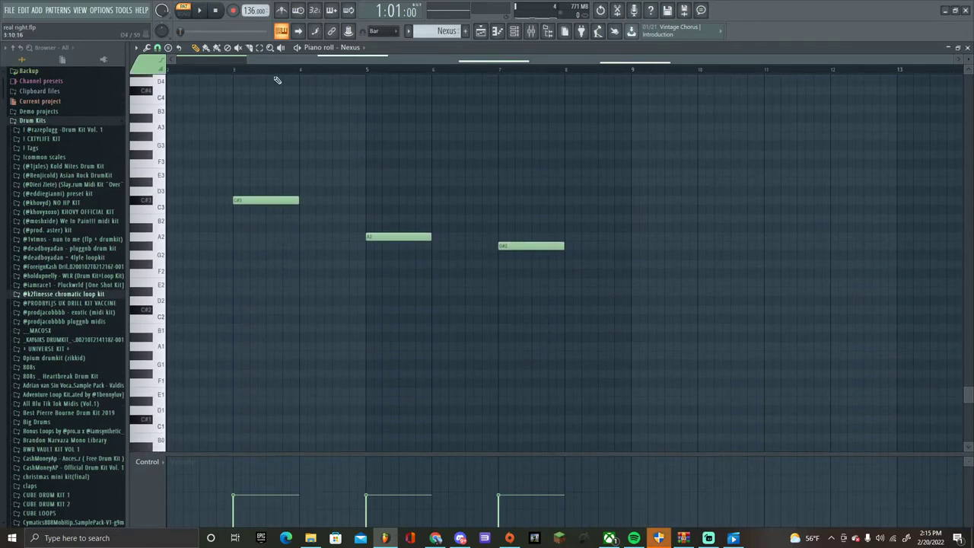
{"action": "scroll", "coordinate": [278, 73], "scroll_direction": "up", "scroll_amount": 1}
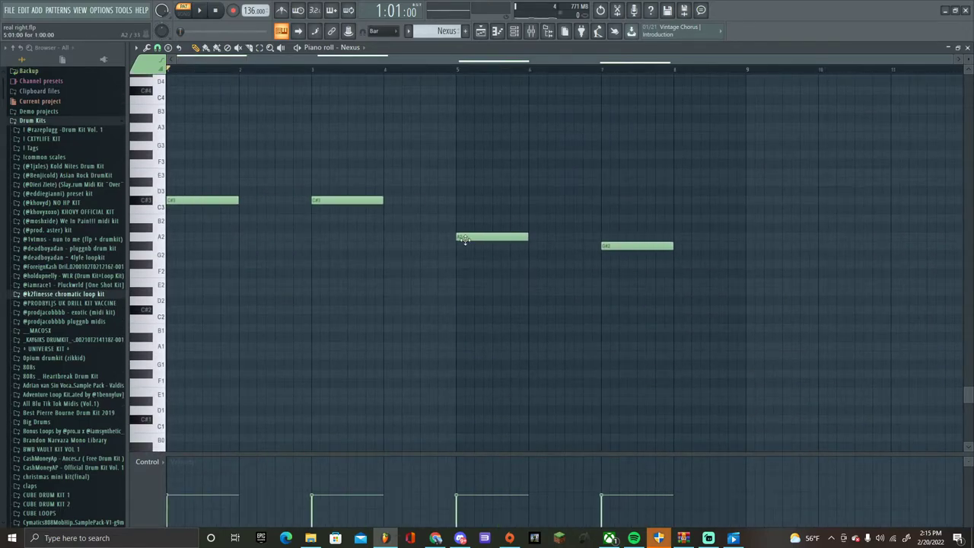
{"action": "left_click_drag", "start_coordinate": [464, 239], "coordinate": [669, 240]}
{"action": "left_click", "coordinate": [481, 30]}
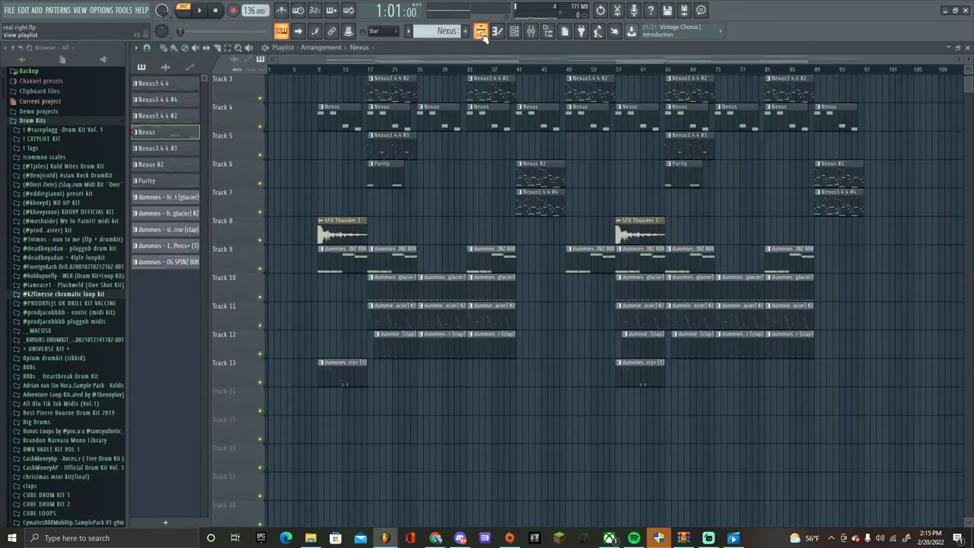
Reopen the OG SPINZ 808 notes and preview the C#4 pitch before returning to the playlist
{"action": "double_click", "coordinate": [554, 237]}
{"action": "scroll", "coordinate": [450, 235], "scroll_direction": "up", "scroll_amount": 4}
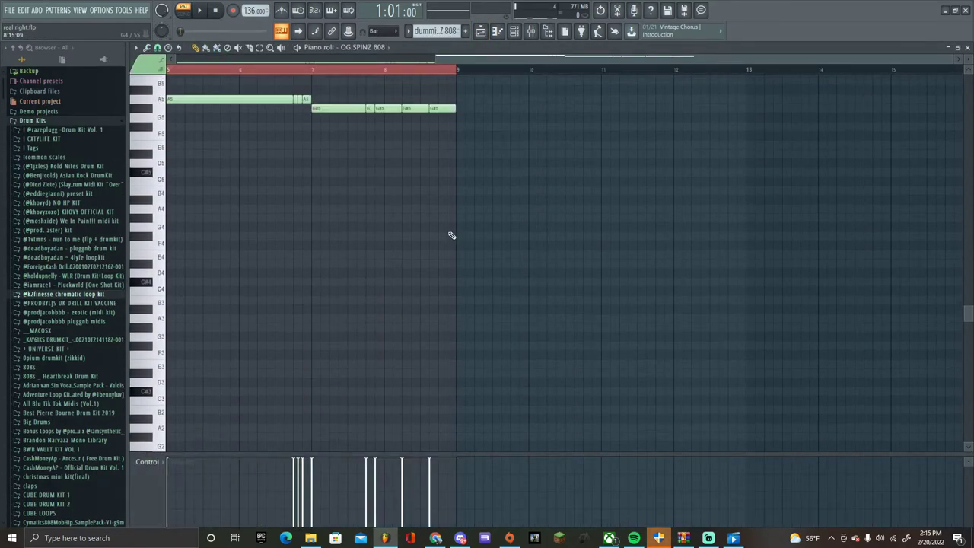
{"action": "scroll", "coordinate": [307, 74], "scroll_direction": "down", "scroll_amount": 1}
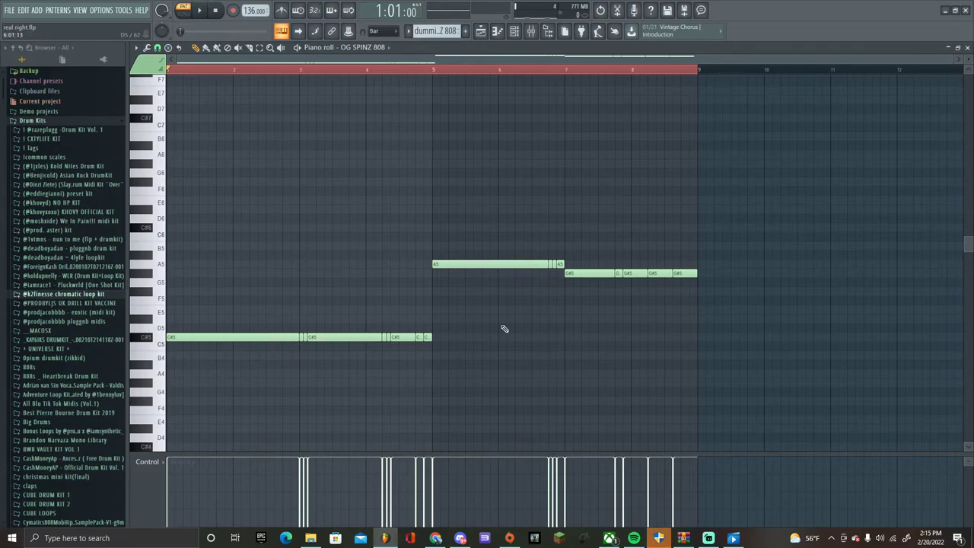
{"action": "scroll", "coordinate": [246, 380], "scroll_direction": "down", "scroll_amount": 2}
{"action": "left_click", "coordinate": [143, 393]}
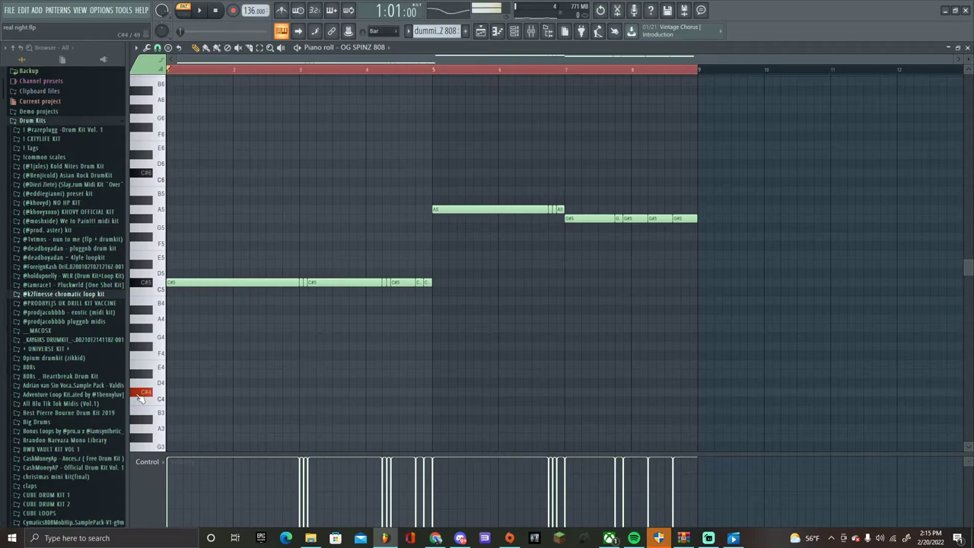
{"action": "left_click", "coordinate": [480, 31]}
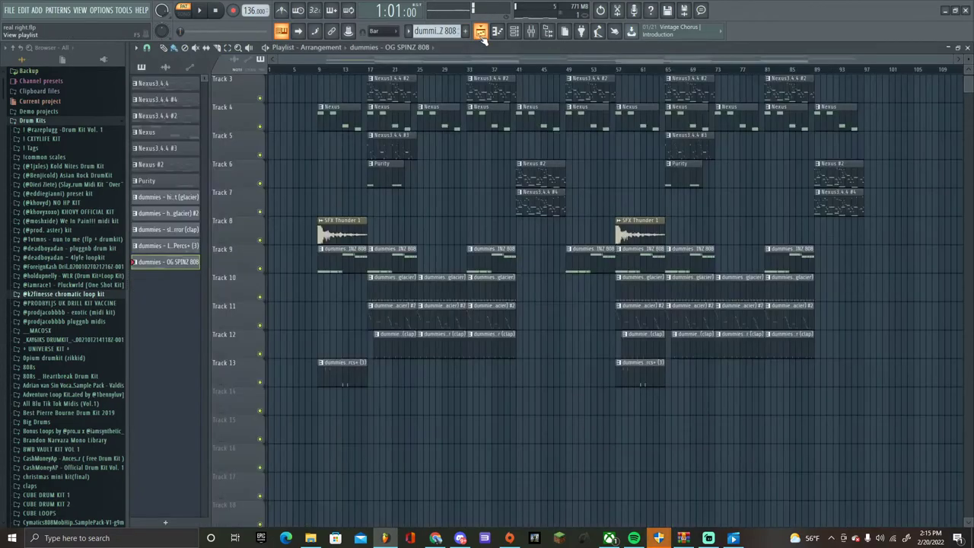
Duplicate the hi hat (glacier) notes into bars 5 to 9 with Ctrl+B and audition them
{"action": "double_click", "coordinate": [396, 290]}
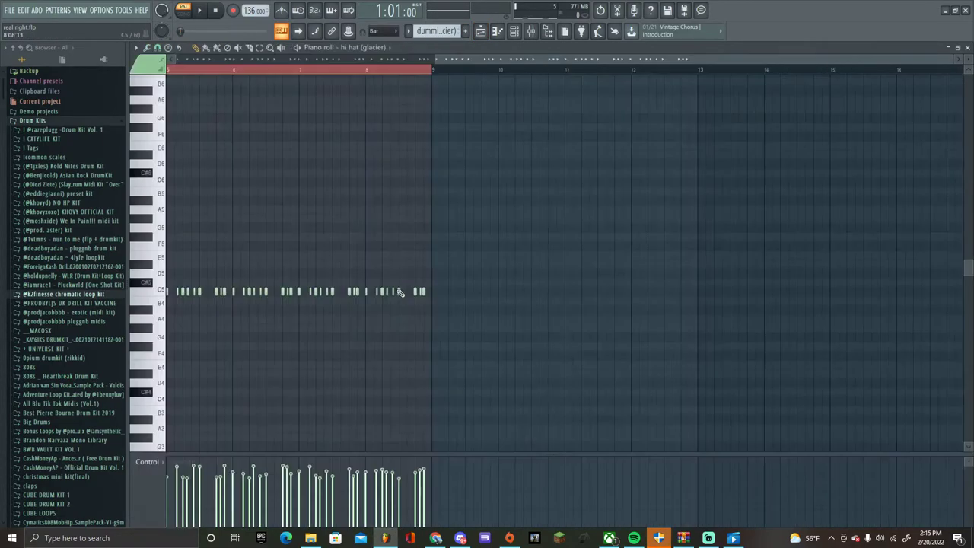
{"action": "key", "text": "ctrl+b"}
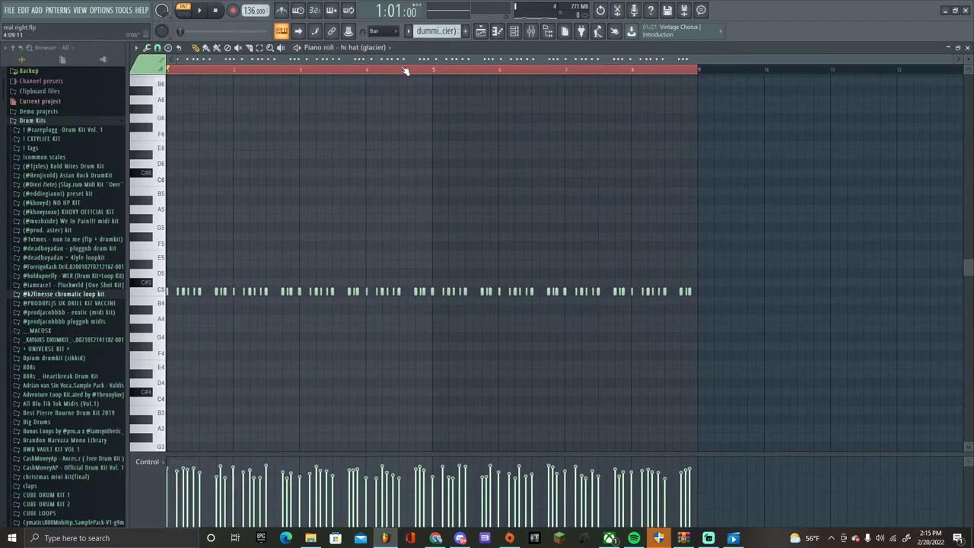
{"action": "key", "text": "space"}
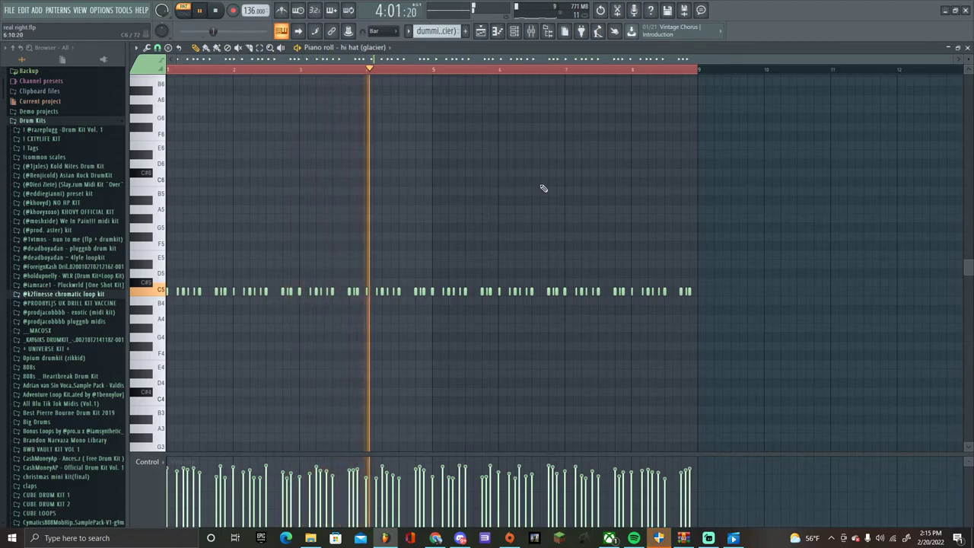
{"action": "key", "text": "space"}
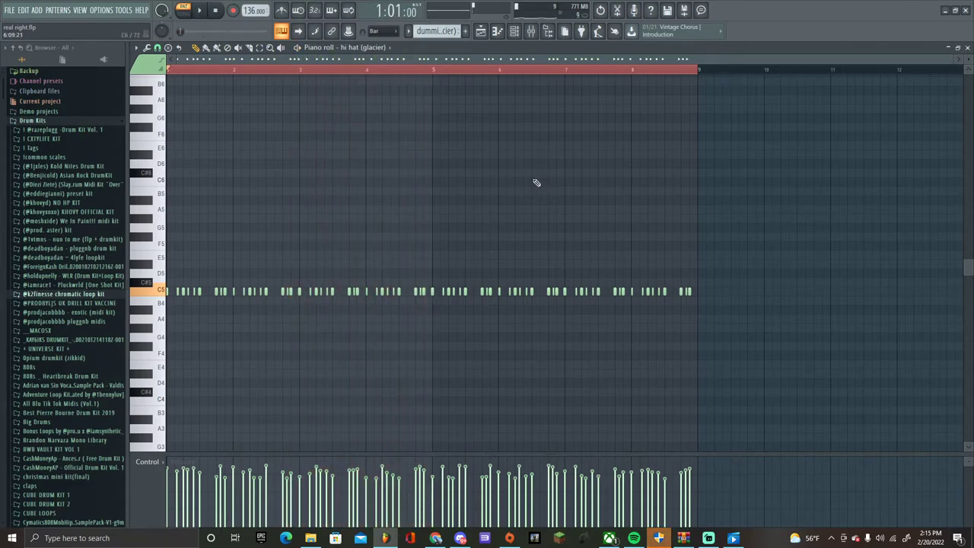
{"action": "left_click", "coordinate": [493, 31]}
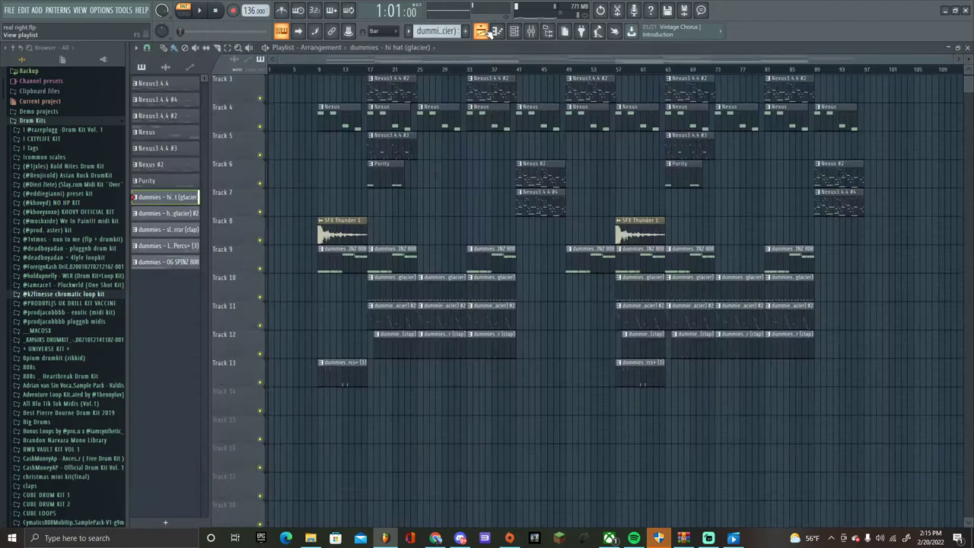
Audition the hi hat (glacier) #2 pattern's descending hat rolls
{"action": "left_click", "coordinate": [168, 215]}
{"action": "double_click", "coordinate": [171, 219]}
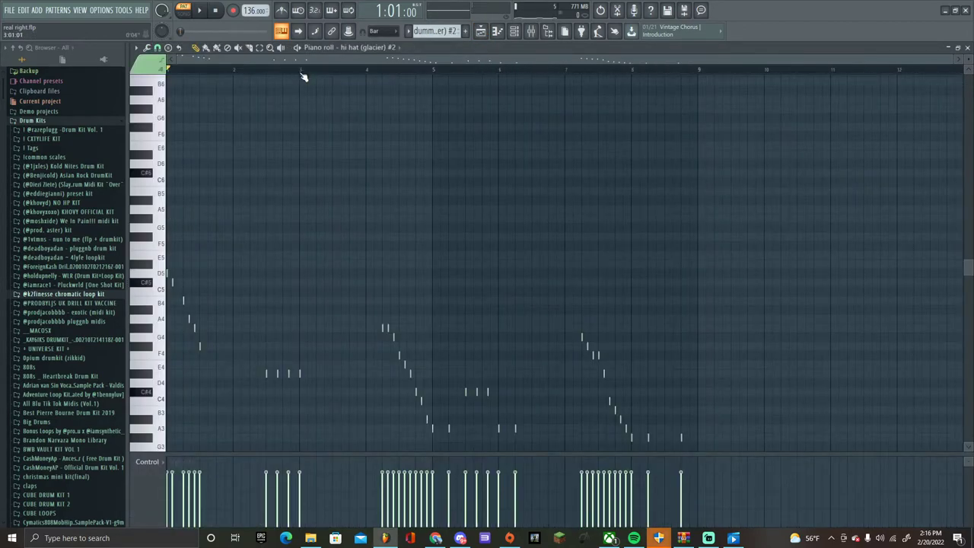
{"action": "key", "text": "space"}
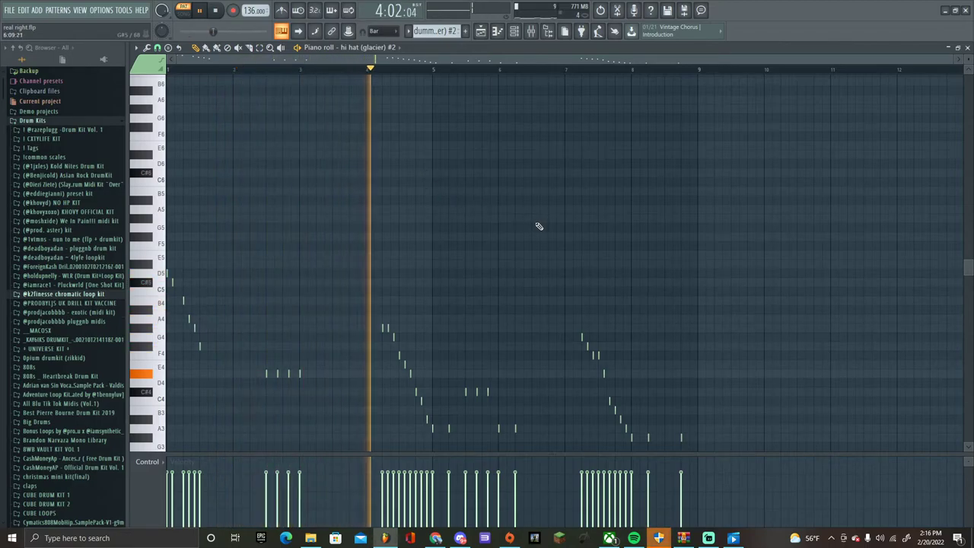
{"action": "key", "text": "space"}
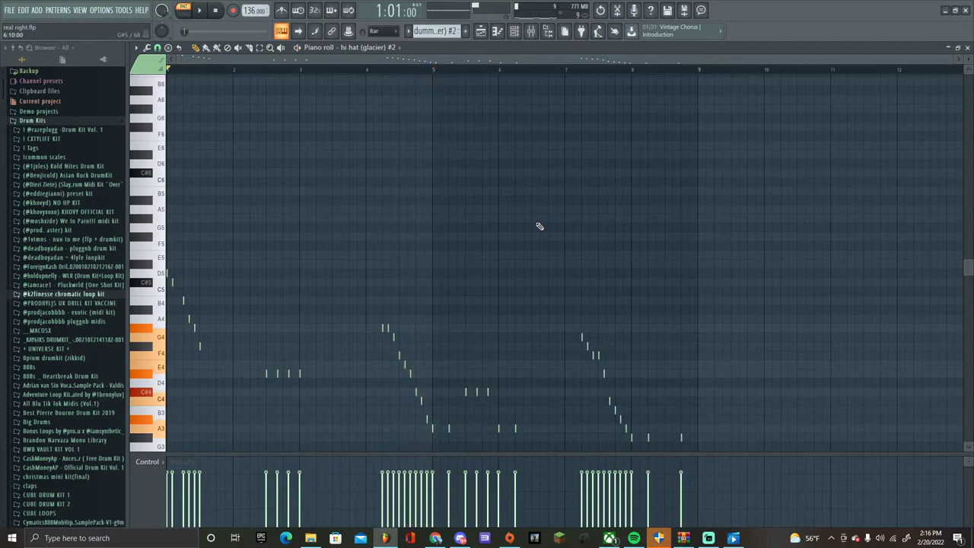
{"action": "left_click", "coordinate": [480, 30]}
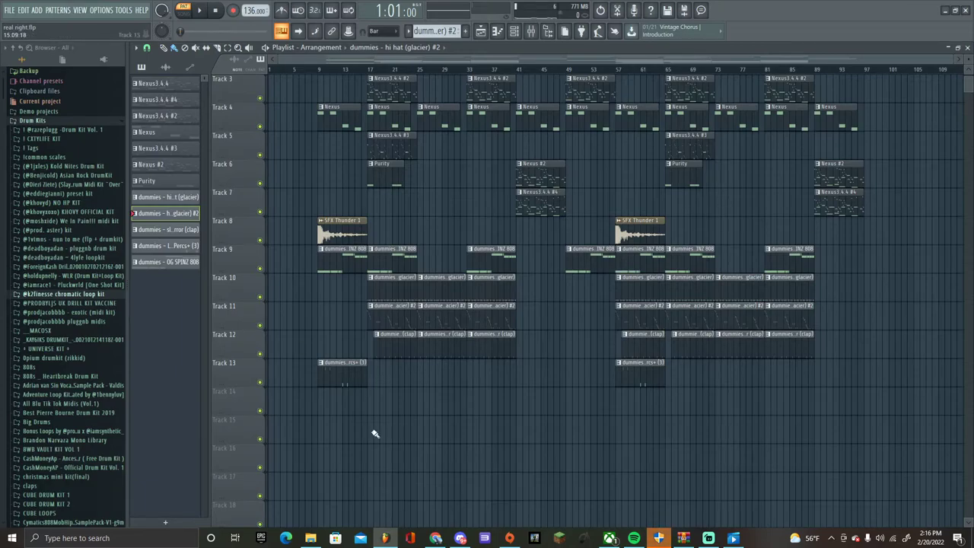
Duplicate the four slayer - mirror (clap) hits with Ctrl+B, audition them, and shorten the time selection
{"action": "double_click", "coordinate": [392, 353]}
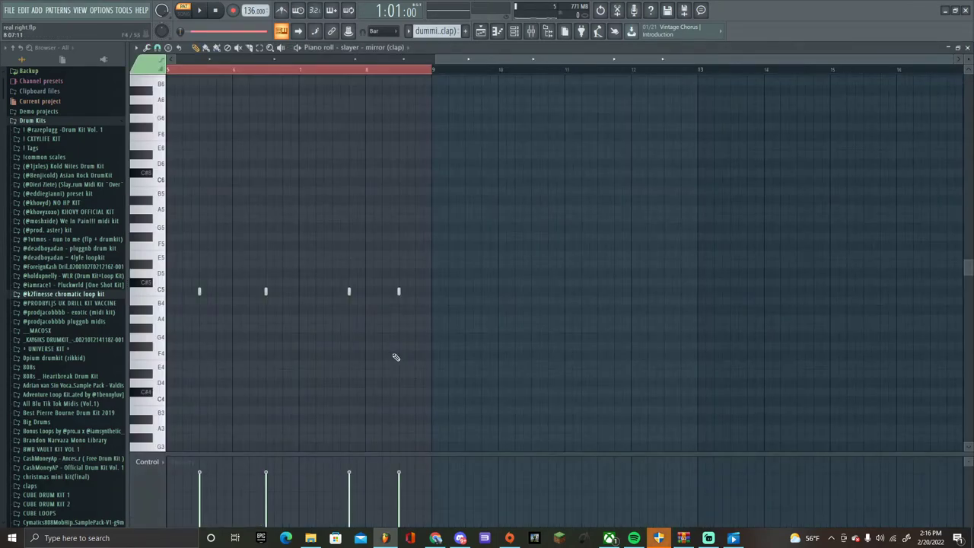
{"action": "key", "text": "ctrl+b"}
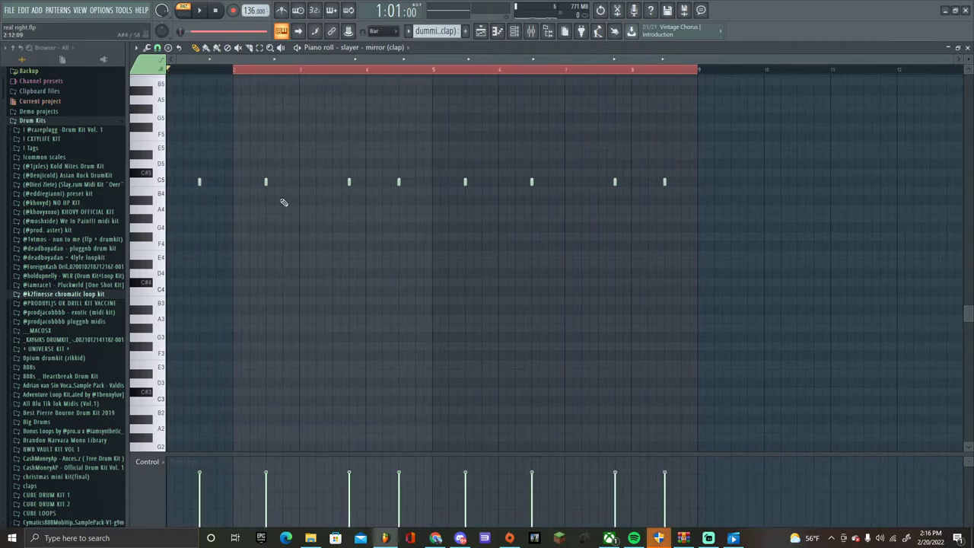
{"action": "key", "text": "space"}
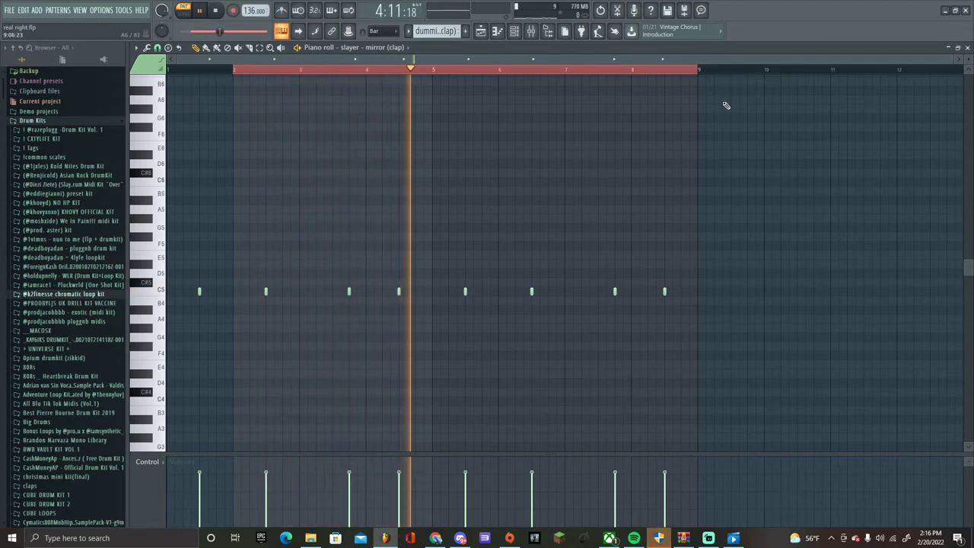
{"action": "key", "text": "space"}
{"action": "left_click_drag", "start_coordinate": [699, 70], "coordinate": [218, 90]}
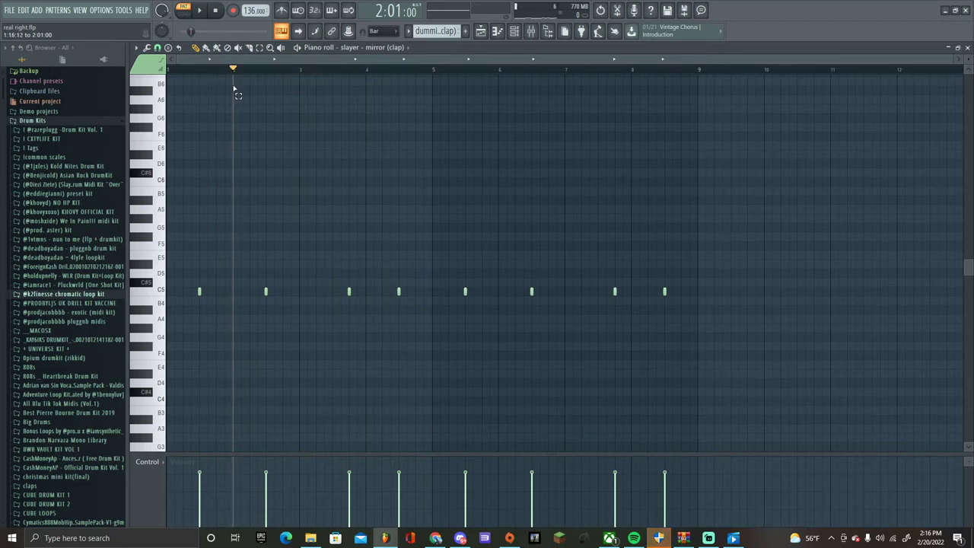
Open the LOA. Percs+ (3) pattern from Track 13 and play it
{"action": "left_click", "coordinate": [481, 31]}
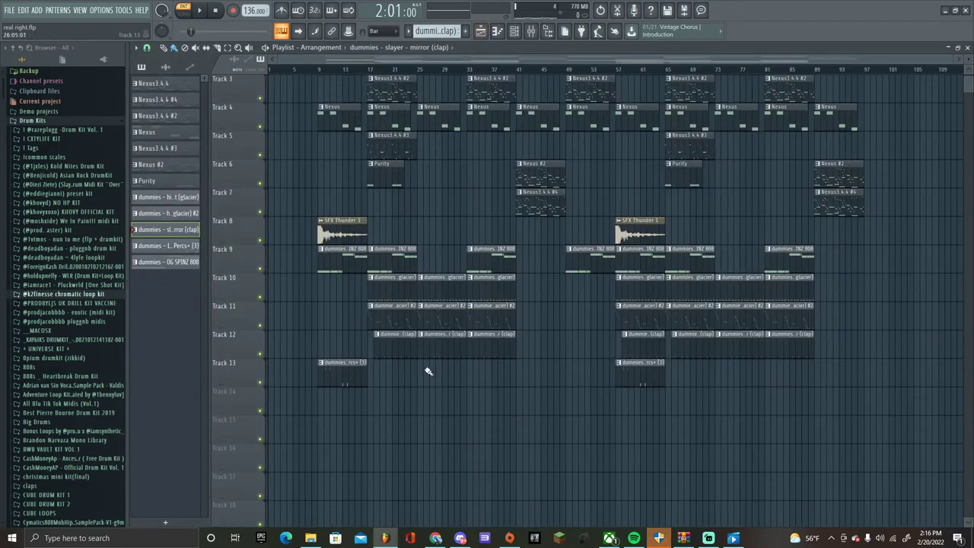
{"action": "double_click", "coordinate": [328, 366]}
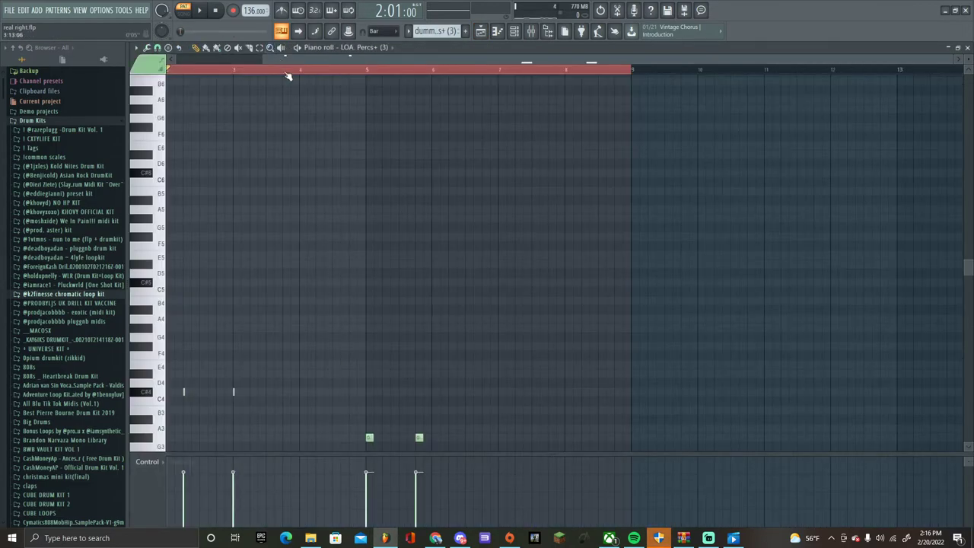
{"action": "key", "text": "space"}
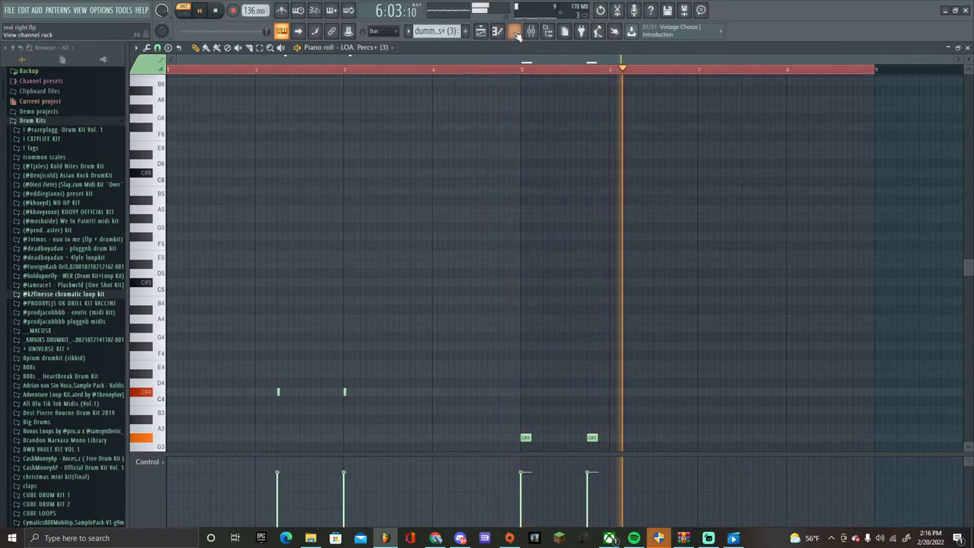
{"action": "key", "text": "space"}
{"action": "left_click", "coordinate": [481, 31]}
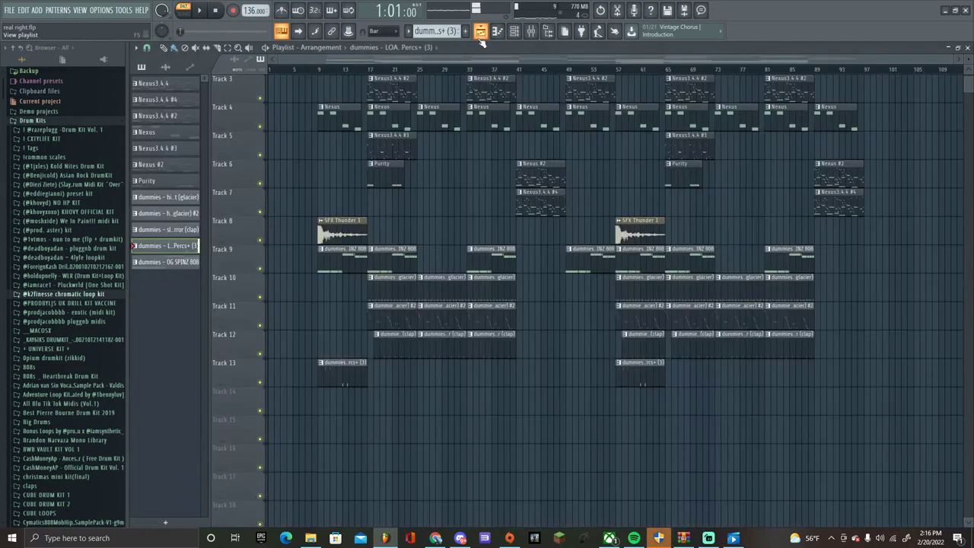
{"action": "scroll", "coordinate": [689, 147], "scroll_direction": "up", "scroll_amount": 2}
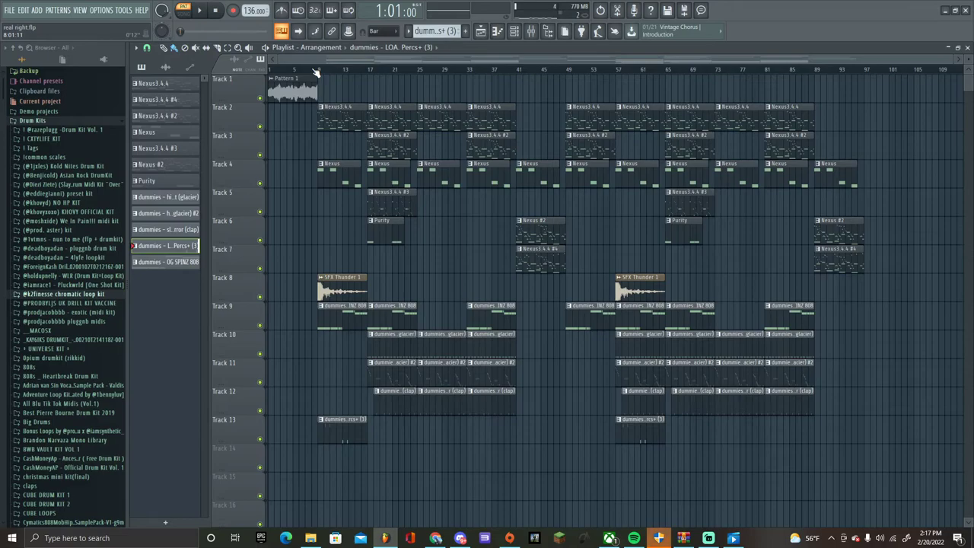
{"action": "left_click", "coordinate": [57, 295]}
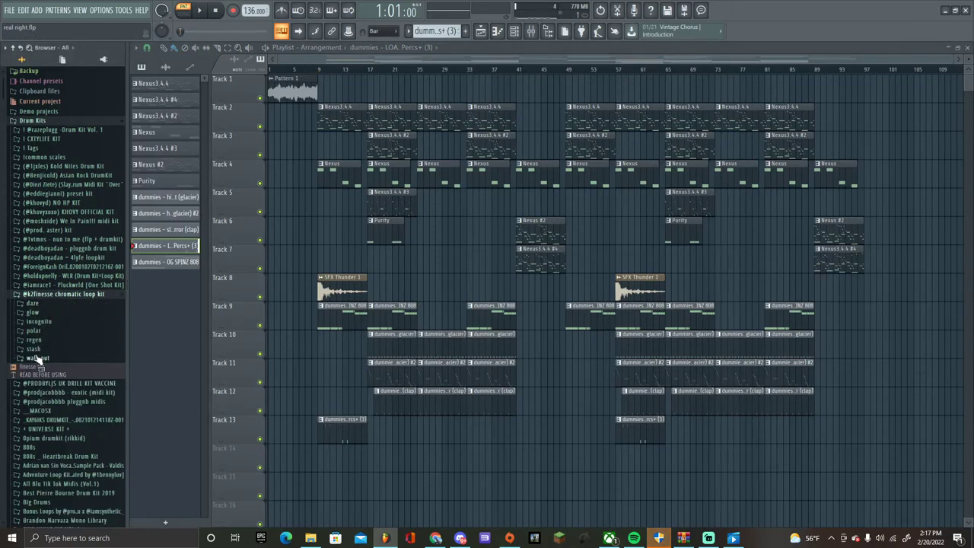
{"action": "left_click", "coordinate": [42, 295]}
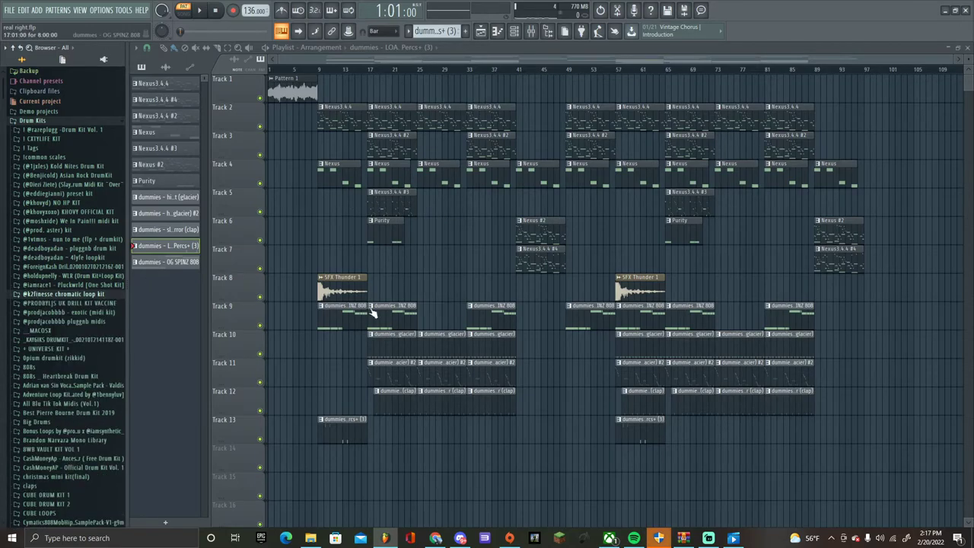
Play the full song arrangement from bar 1 in song mode
{"action": "key", "text": "l"}
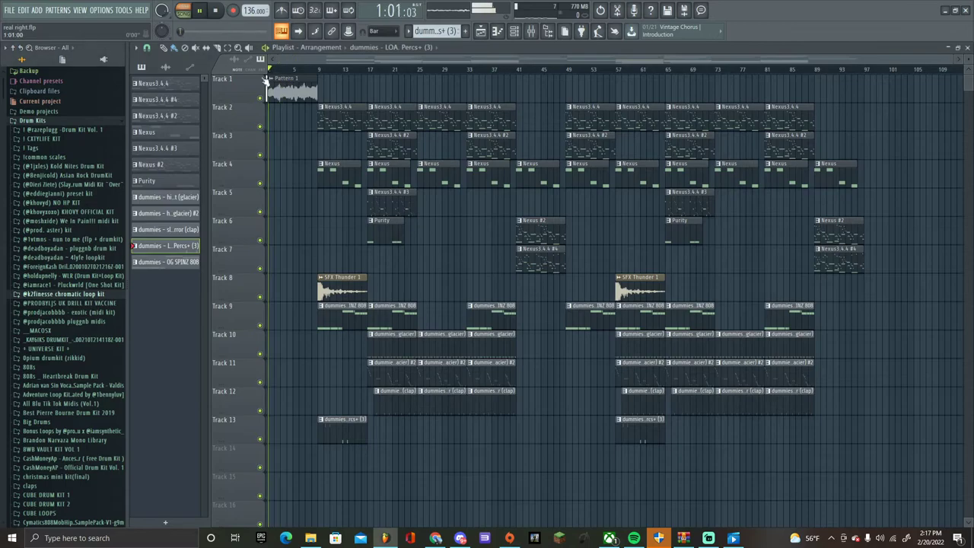